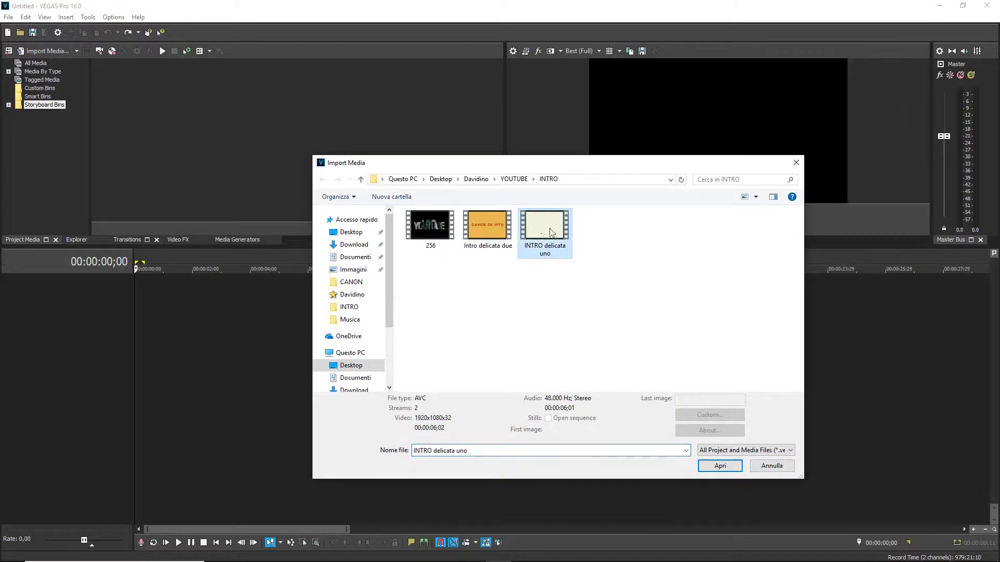
Import INTRO delicata uno from the INTRO folder and display all media in the project
{"action": "left_click", "coordinate": [719, 465]}
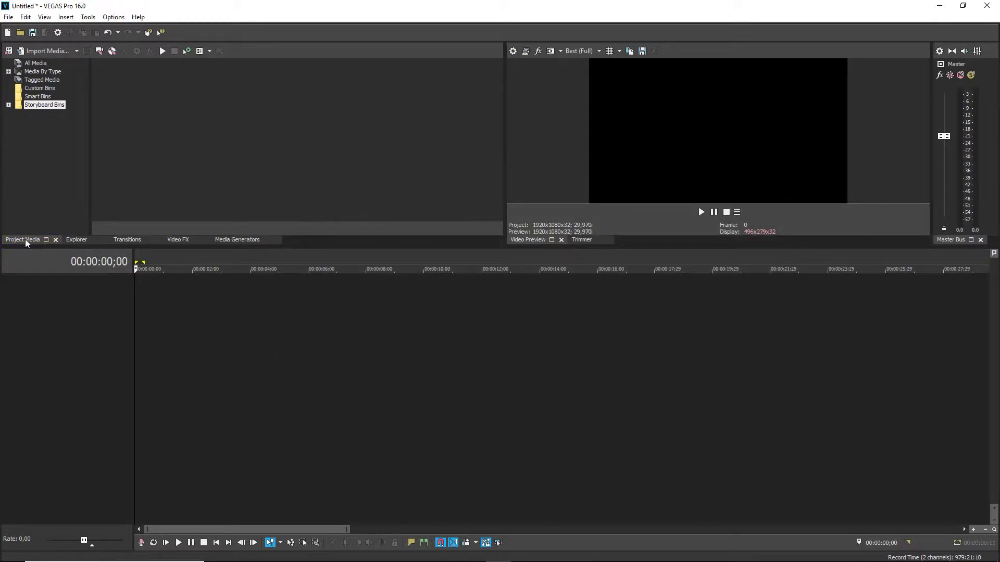
{"action": "left_click", "coordinate": [35, 63]}
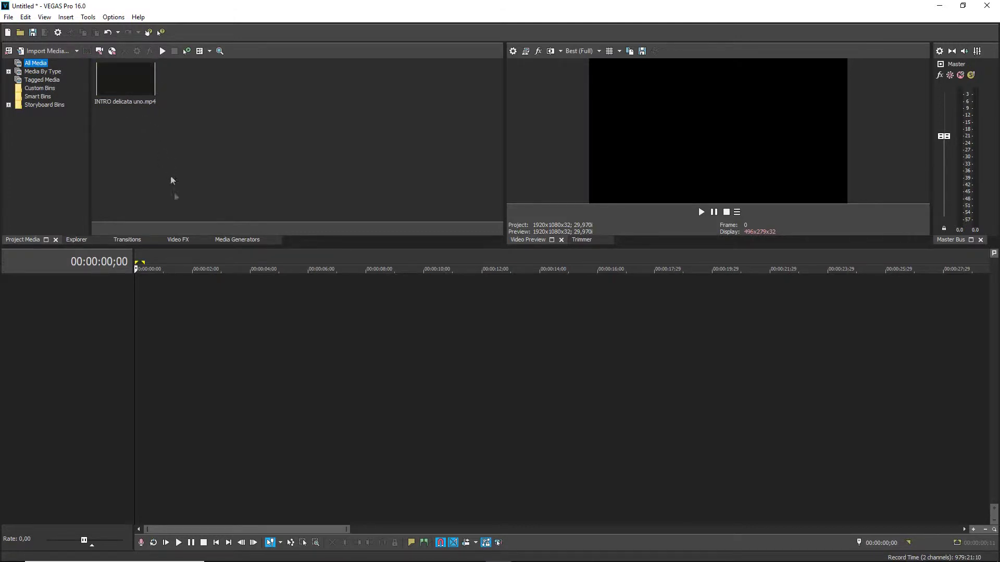
Try adding INTRO delicata uno.mp4 to the timeline with matching project video settings, and undo the insertion
{"action": "left_click", "coordinate": [128, 105]}
{"action": "double_click", "coordinate": [126, 101]}
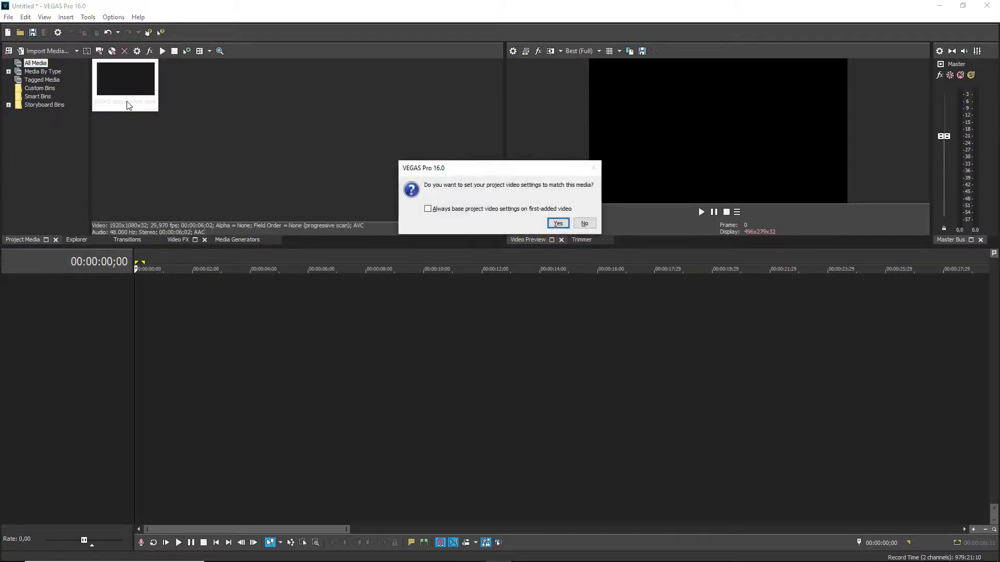
{"action": "left_click", "coordinate": [553, 227]}
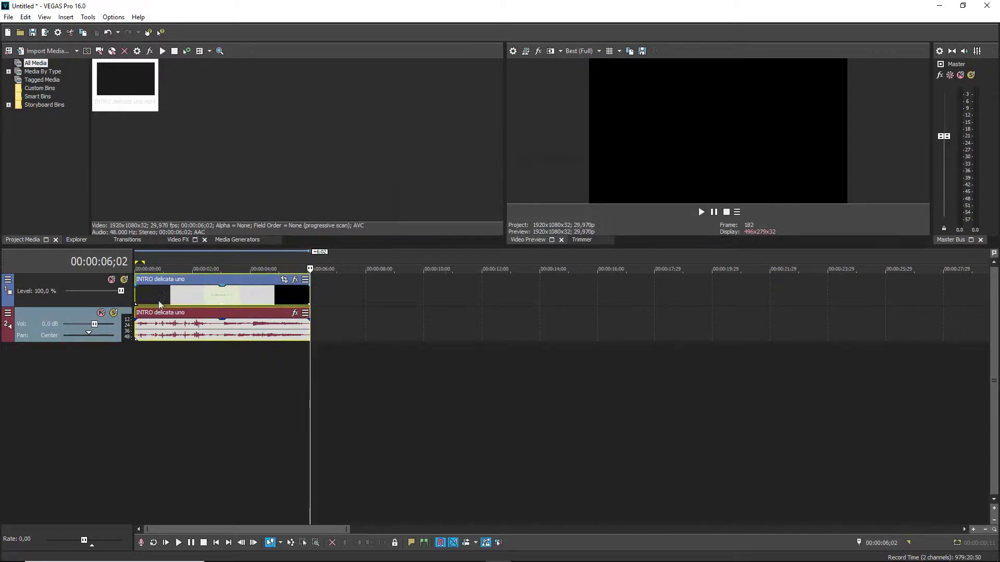
{"action": "key", "text": "ctrl+z"}
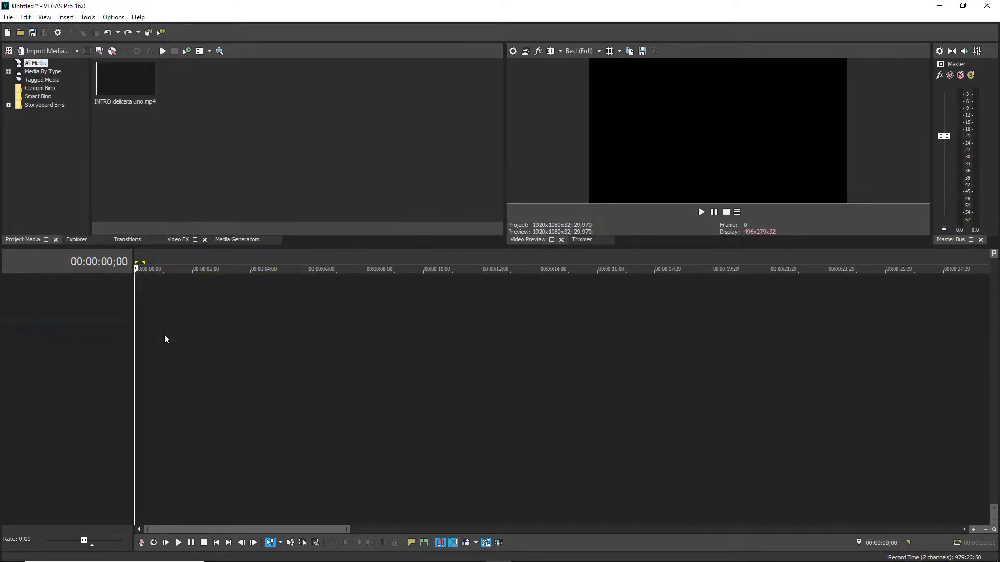
Place INTRO delicata uno.mp4 at the start of the timeline and match the project video settings to it
{"action": "left_click", "coordinate": [124, 101]}
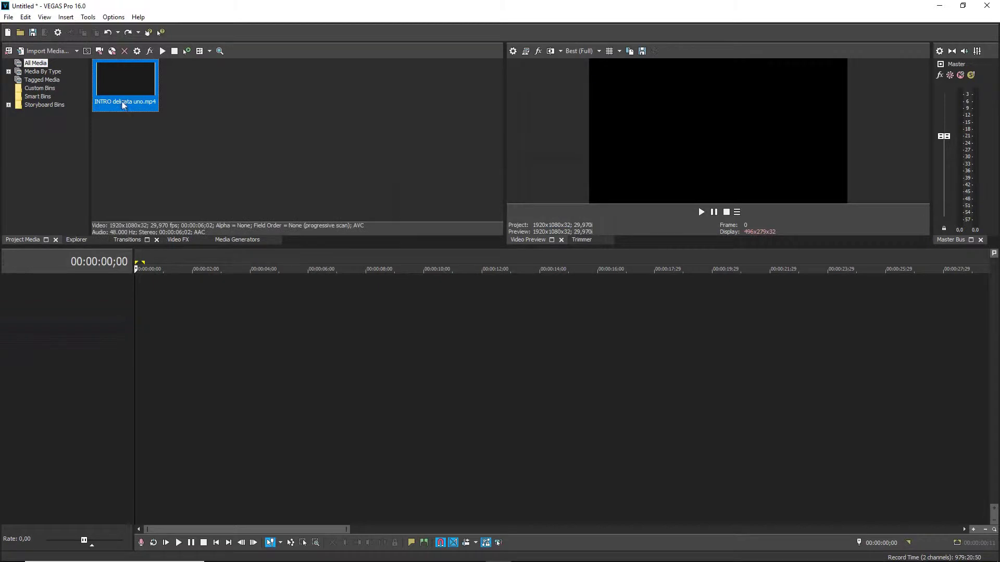
{"action": "left_click_drag", "start_coordinate": [163, 224], "coordinate": [138, 321]}
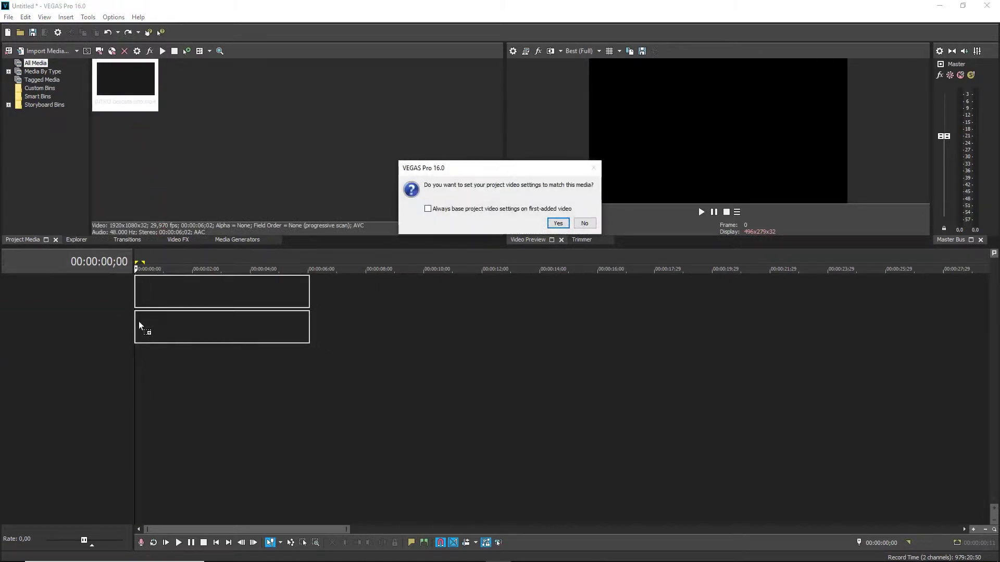
{"action": "left_click", "coordinate": [557, 223]}
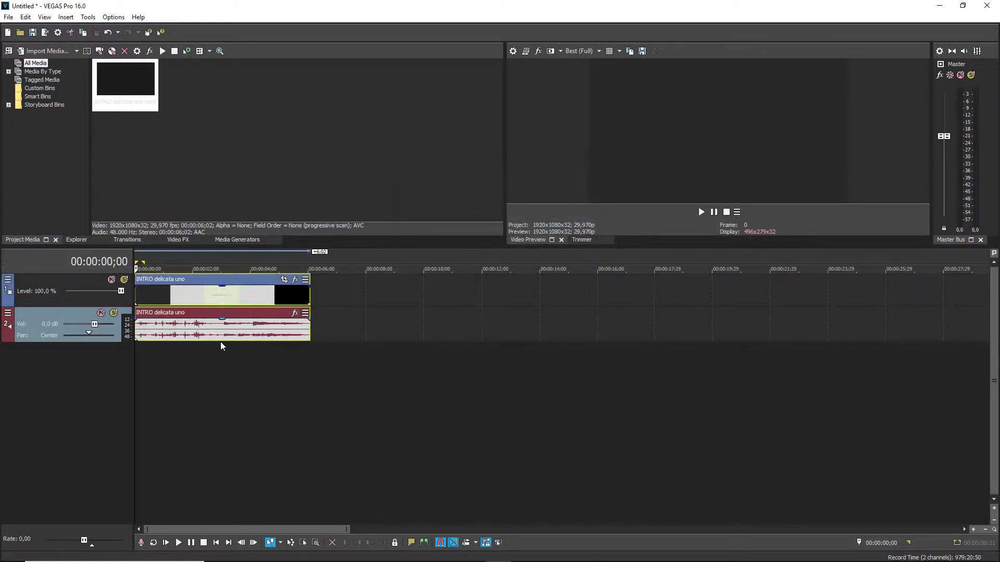
Examine the clip's video and audio tracks at several points along the timeline
{"action": "scroll", "coordinate": [213, 369], "scroll_direction": "up", "scroll_amount": 4}
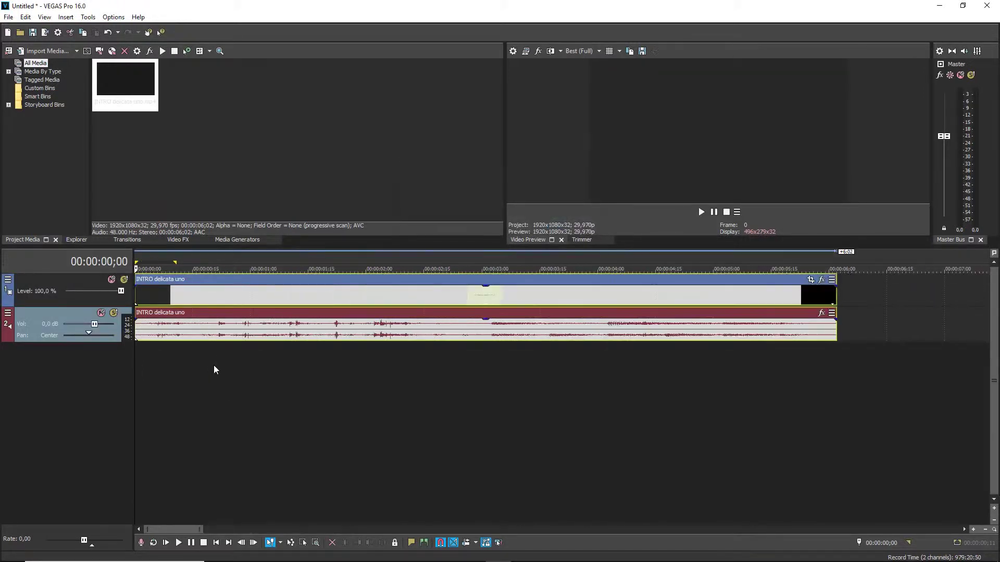
{"action": "scroll", "coordinate": [214, 367], "scroll_direction": "down", "scroll_amount": 5}
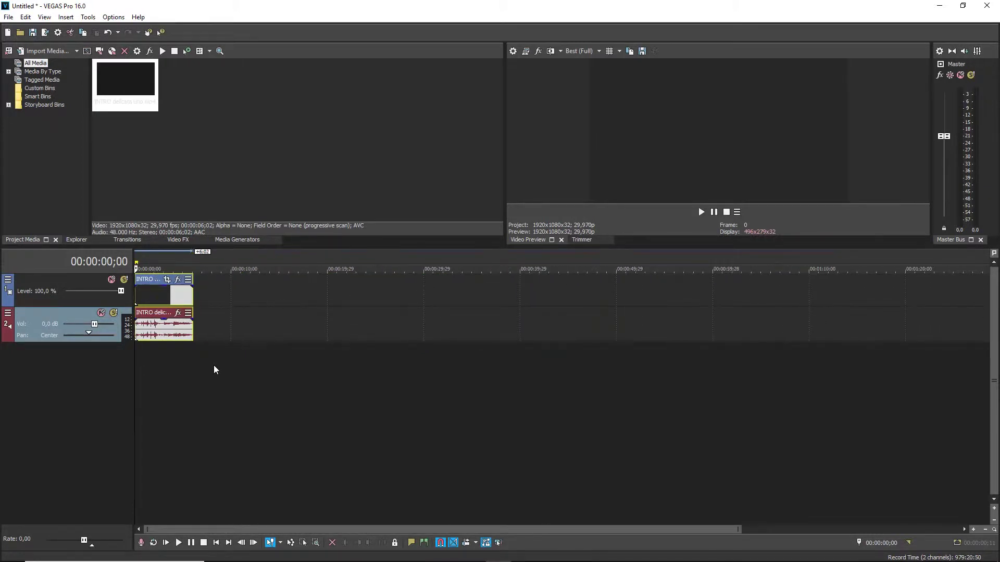
{"action": "scroll", "coordinate": [214, 367], "scroll_direction": "up", "scroll_amount": 2}
{"action": "scroll", "coordinate": [213, 367], "scroll_direction": "up", "scroll_amount": 2}
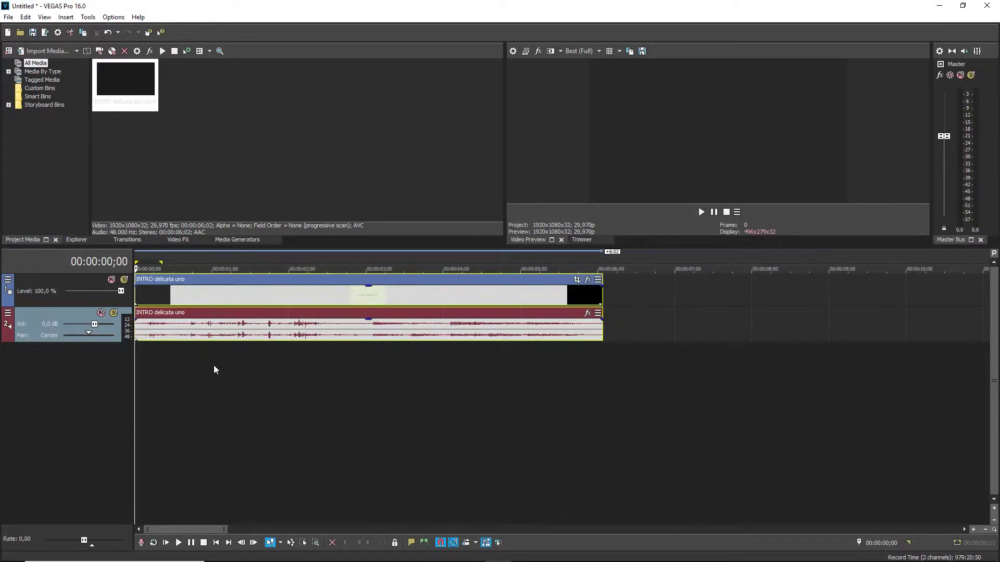
{"action": "left_click", "coordinate": [211, 296]}
{"action": "left_click", "coordinate": [180, 332]}
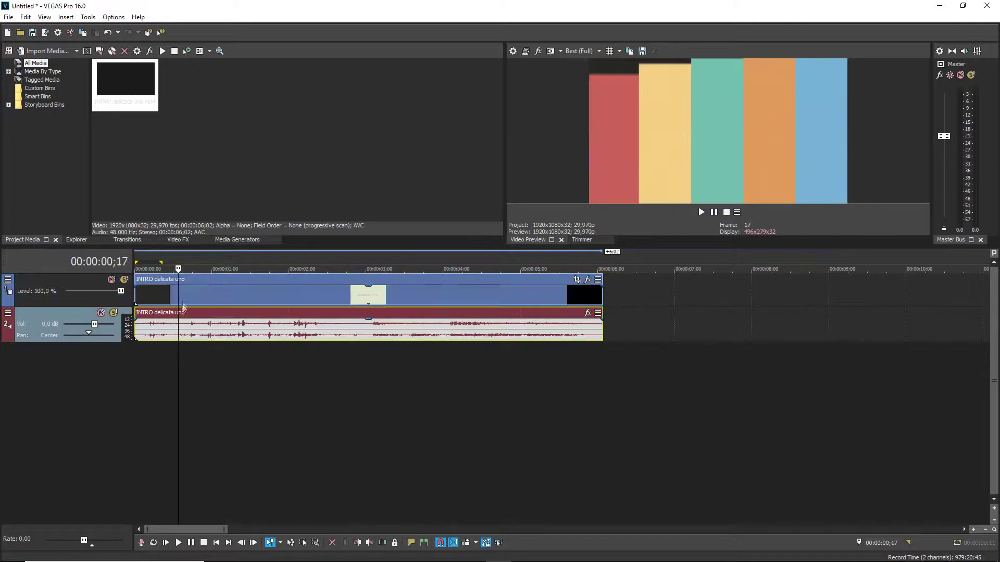
{"action": "left_click", "coordinate": [206, 335]}
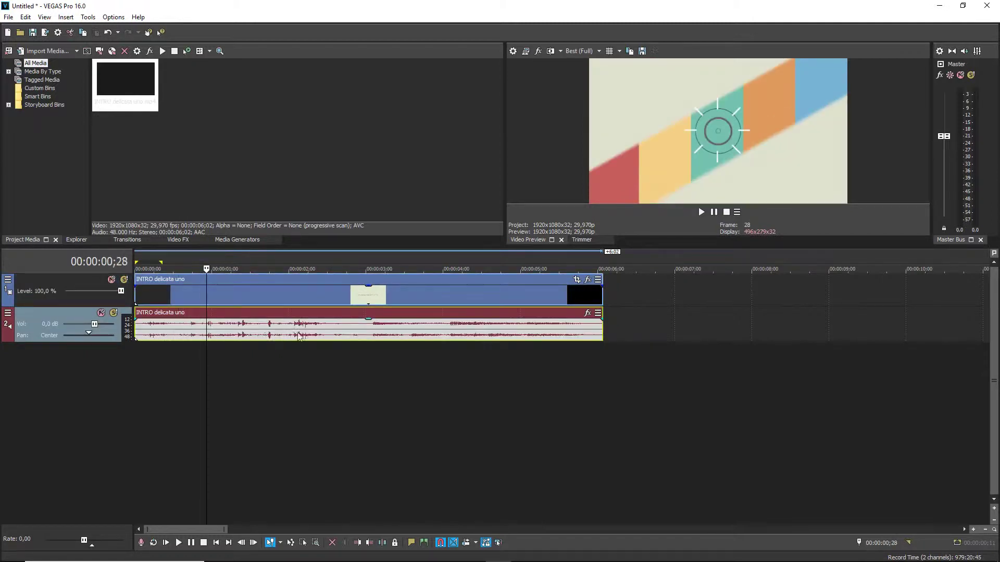
{"action": "left_click", "coordinate": [486, 302]}
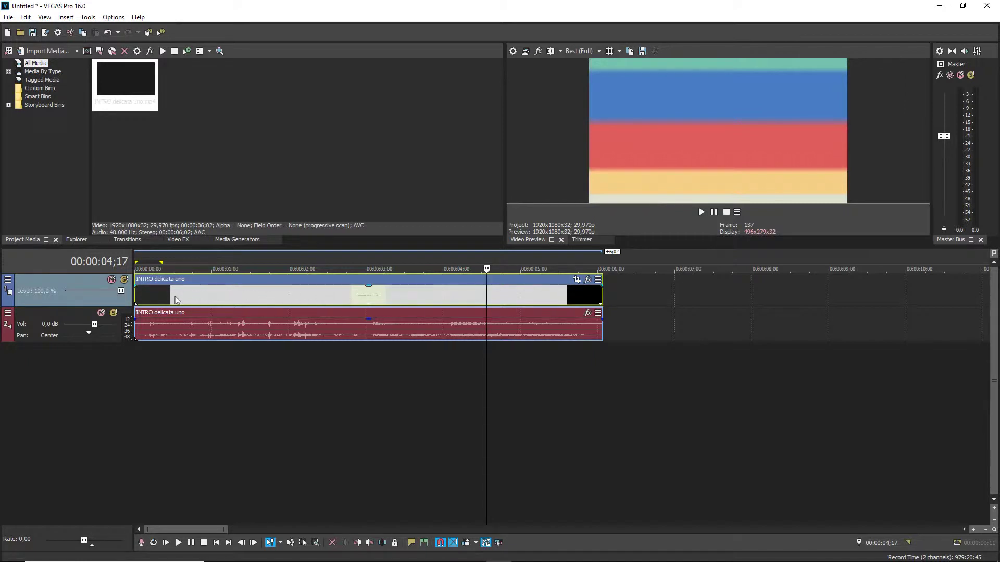
{"action": "left_click_drag", "start_coordinate": [171, 296], "coordinate": [156, 323]}
{"action": "left_click", "coordinate": [136, 359]}
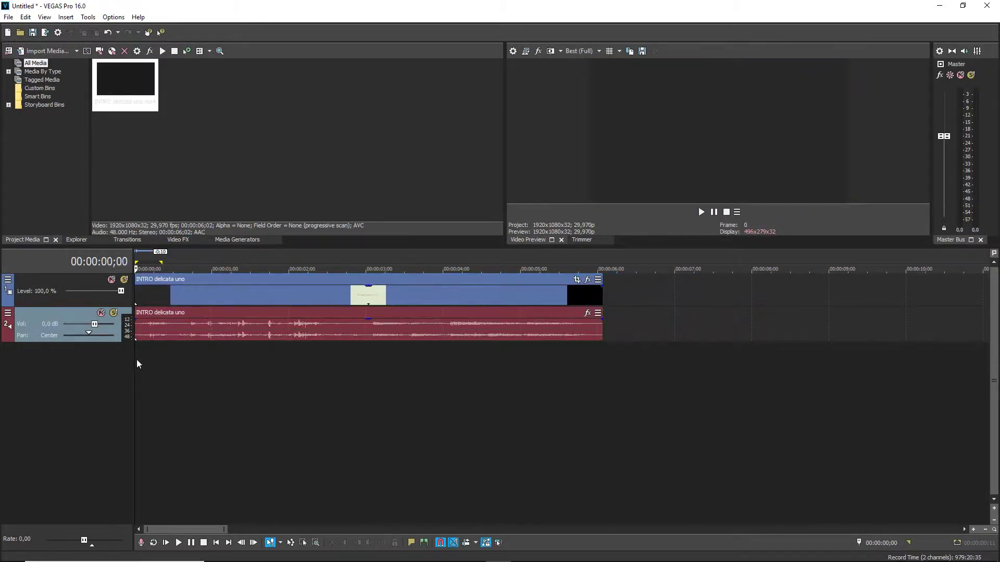
Play the clip from 00:00:00;26, stop at 00:00:02;02 and split it there with its audio
{"action": "left_click", "coordinate": [176, 293]}
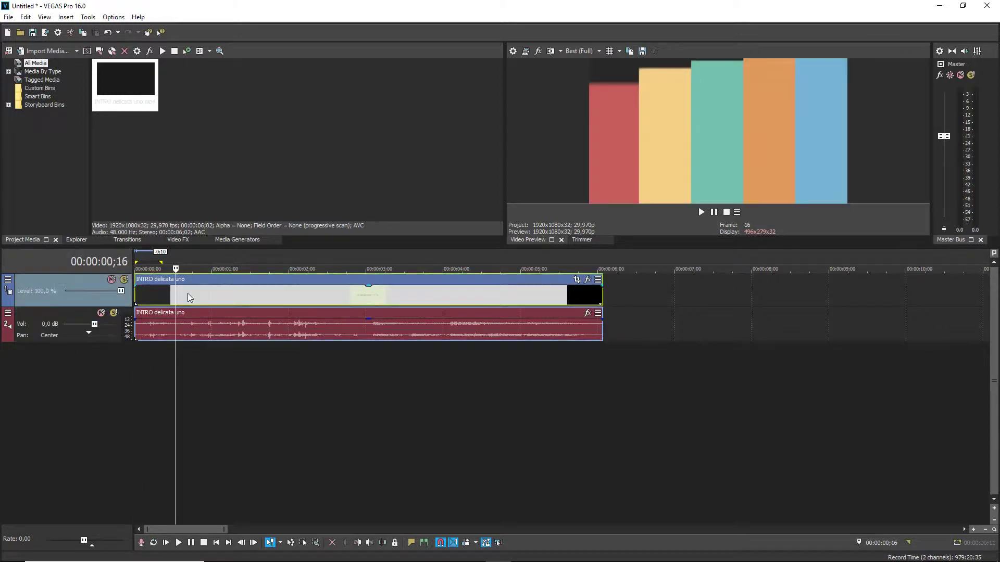
{"action": "left_click", "coordinate": [187, 292]}
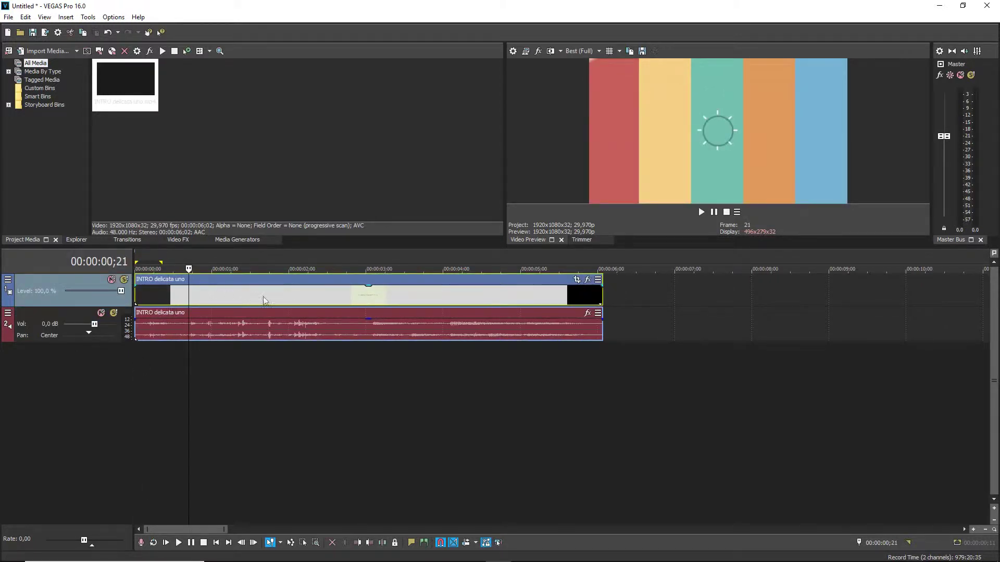
{"action": "left_click", "coordinate": [202, 295]}
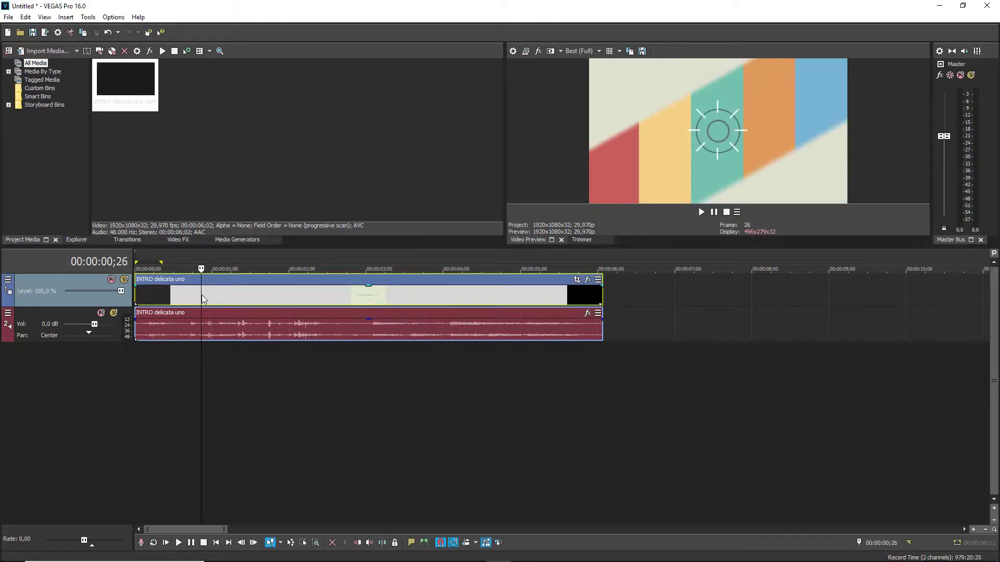
{"action": "key", "text": "space"}
{"action": "key", "text": "space"}
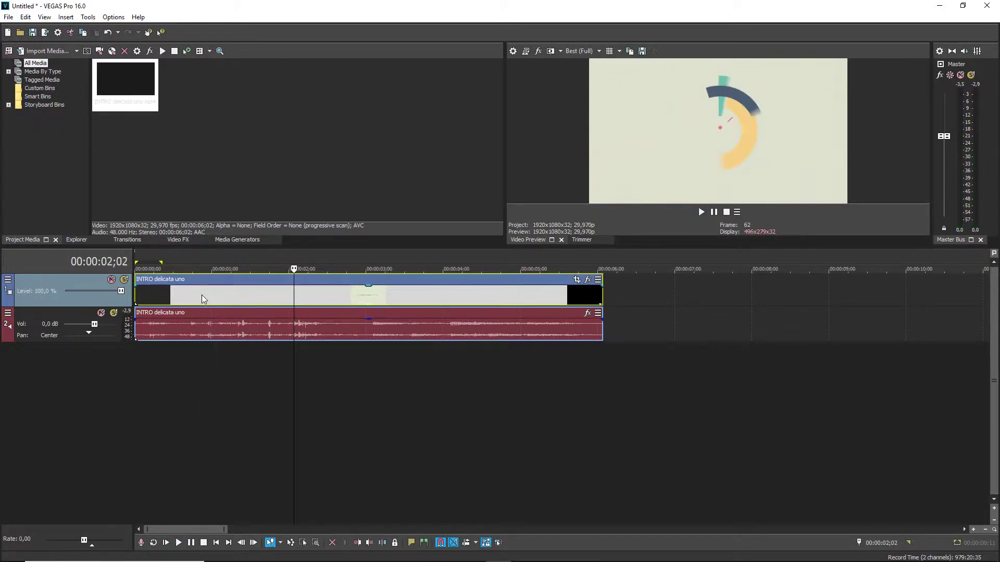
{"action": "key", "text": "s"}
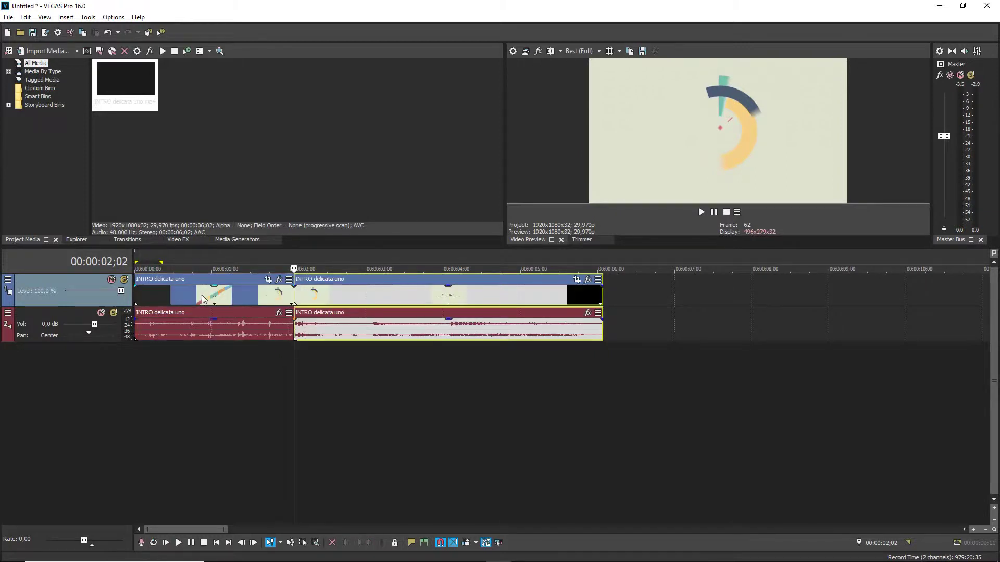
Split the second part of the clip at 00:00:03;02 and spread the resulting pieces apart on the timeline
{"action": "mouse_move", "coordinate": [312, 292]}
{"action": "left_mouse_down"}
{"action": "mouse_move", "coordinate": [344, 289]}
{"action": "mouse_move", "coordinate": [314, 293]}
{"action": "left_mouse_up"}
{"action": "key", "text": "space"}
{"action": "key", "text": "Return"}
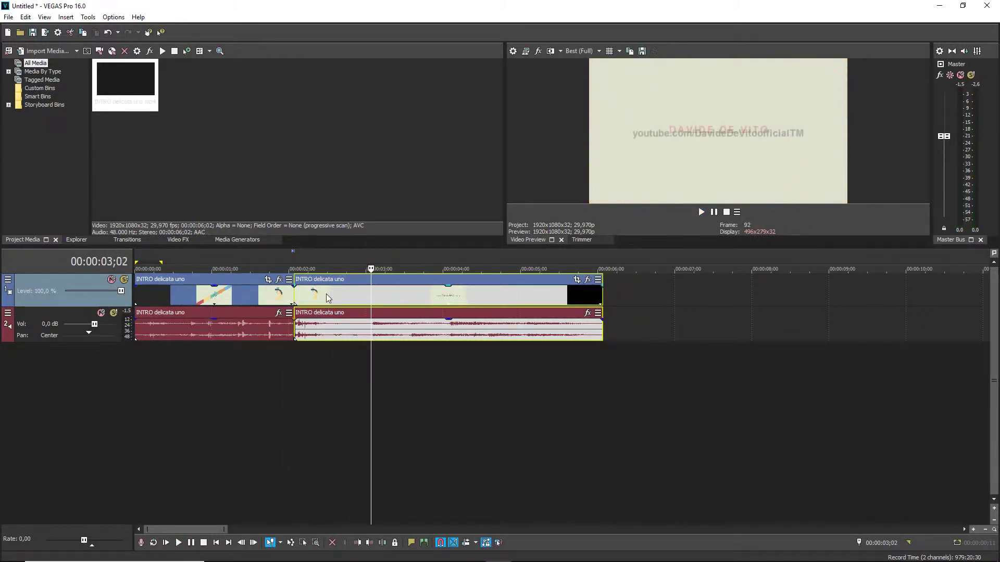
{"action": "key", "text": "s"}
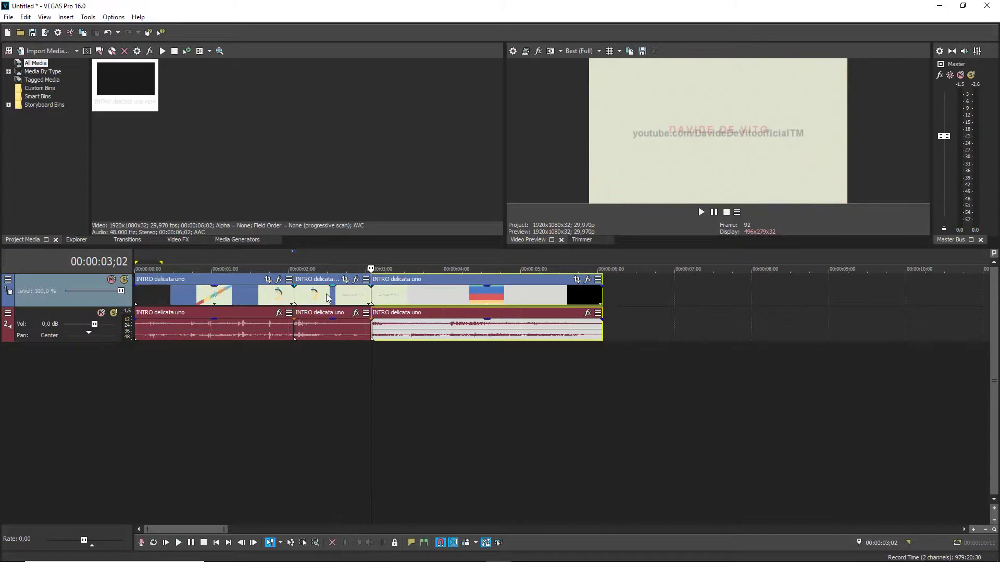
{"action": "left_click_drag", "start_coordinate": [396, 295], "coordinate": [420, 295]}
{"action": "left_click_drag", "start_coordinate": [328, 298], "coordinate": [338, 294]}
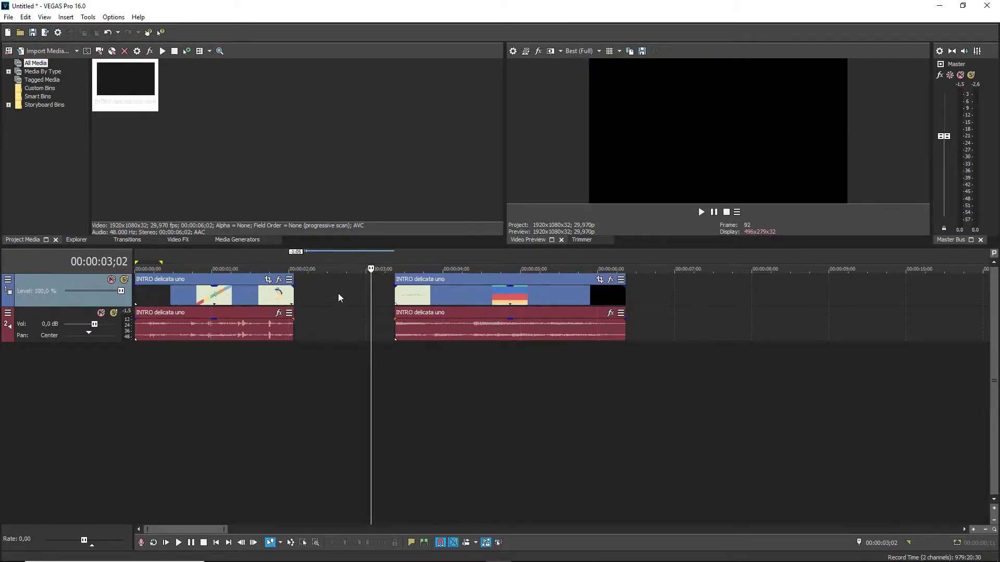
Delete the short middle piece of the clip from the timeline
{"action": "right_click", "coordinate": [339, 292]}
{"action": "left_click", "coordinate": [319, 295]}
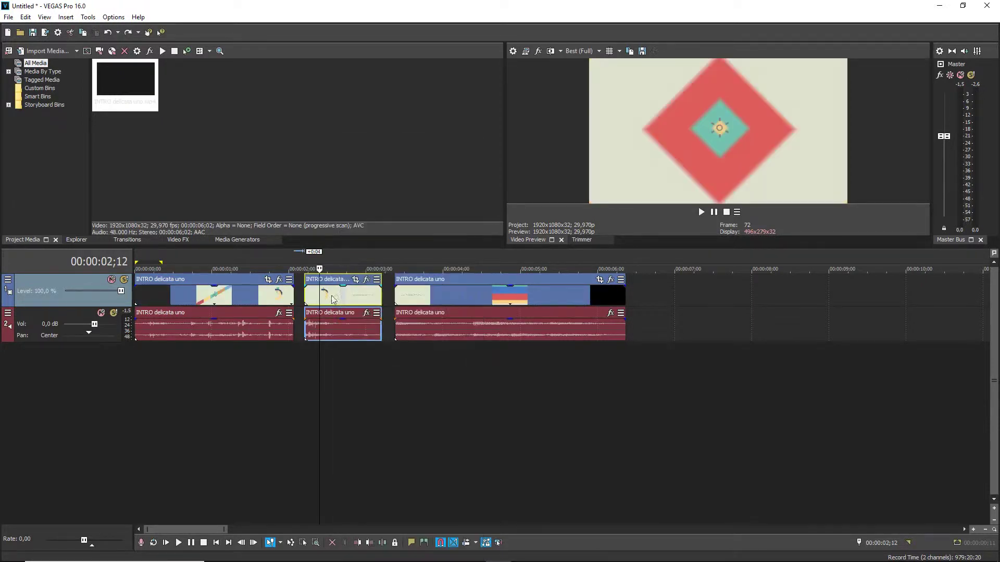
{"action": "right_click", "coordinate": [332, 295]}
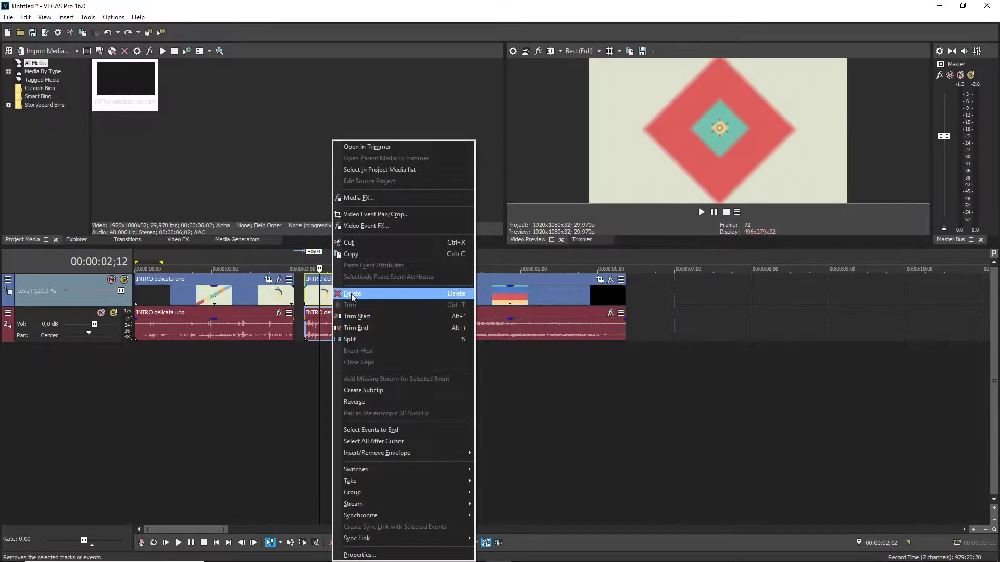
{"action": "left_click", "coordinate": [349, 294]}
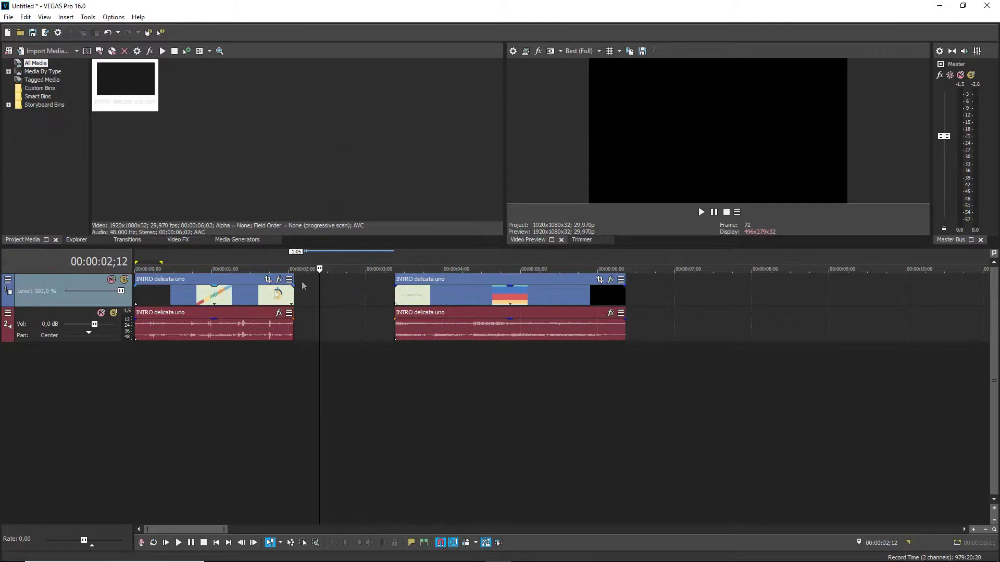
Snap the last piece against the end of the first piece and set the cursor at their joint, 00:00:02;02
{"action": "left_click_drag", "start_coordinate": [423, 299], "coordinate": [328, 296]}
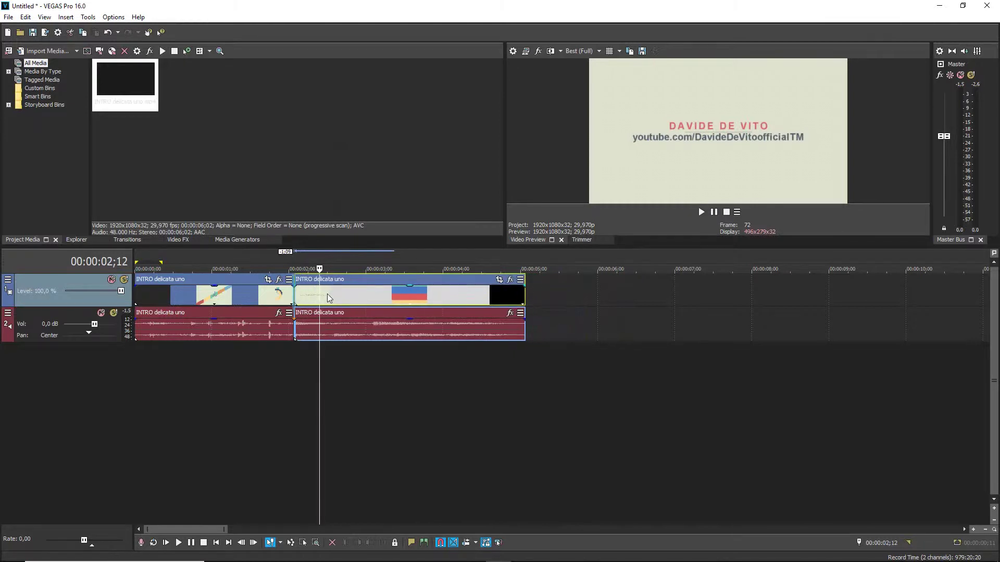
{"action": "left_click", "coordinate": [292, 346]}
{"action": "left_click", "coordinate": [315, 299]}
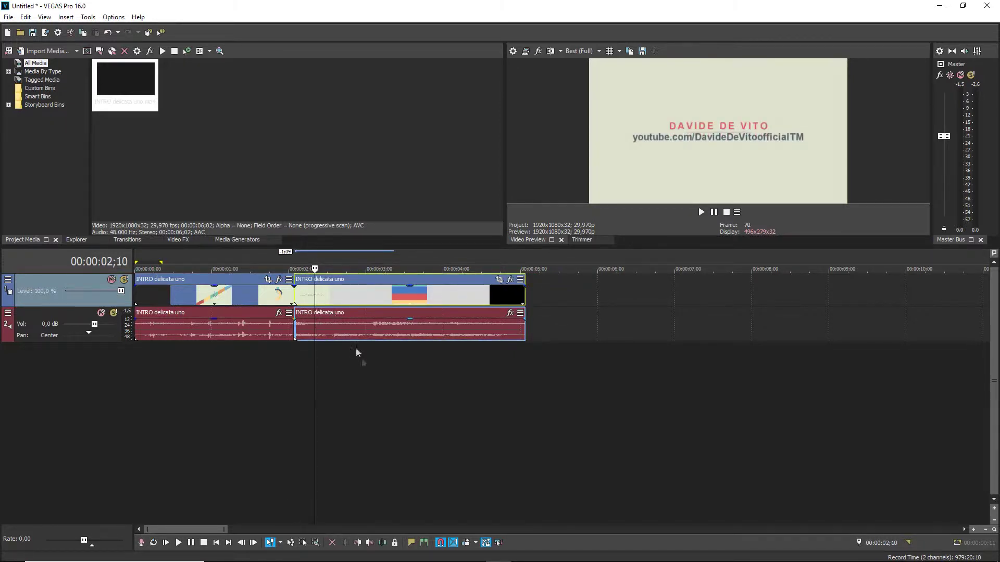
{"action": "left_click", "coordinate": [441, 542]}
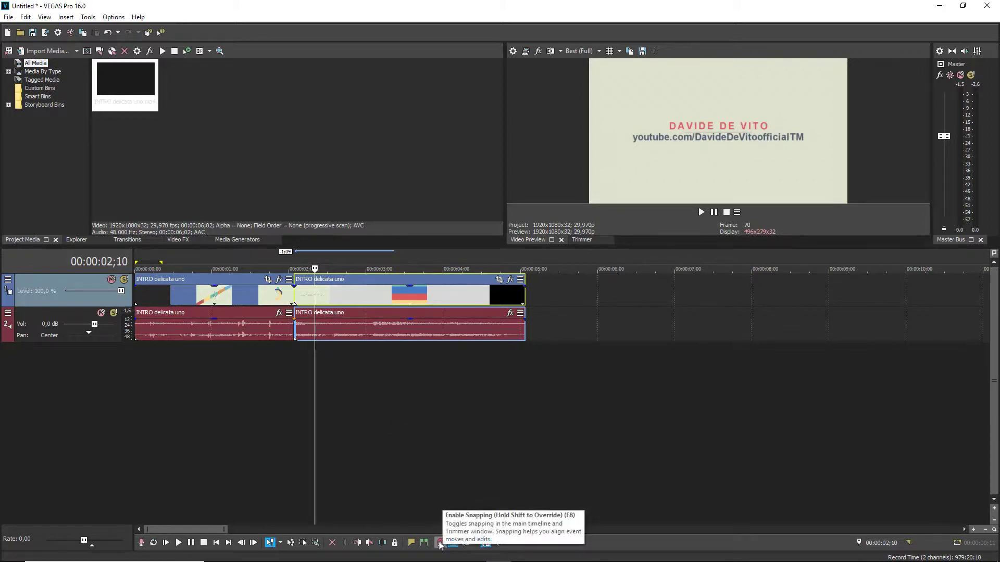
{"action": "left_click_drag", "start_coordinate": [329, 292], "coordinate": [330, 294]}
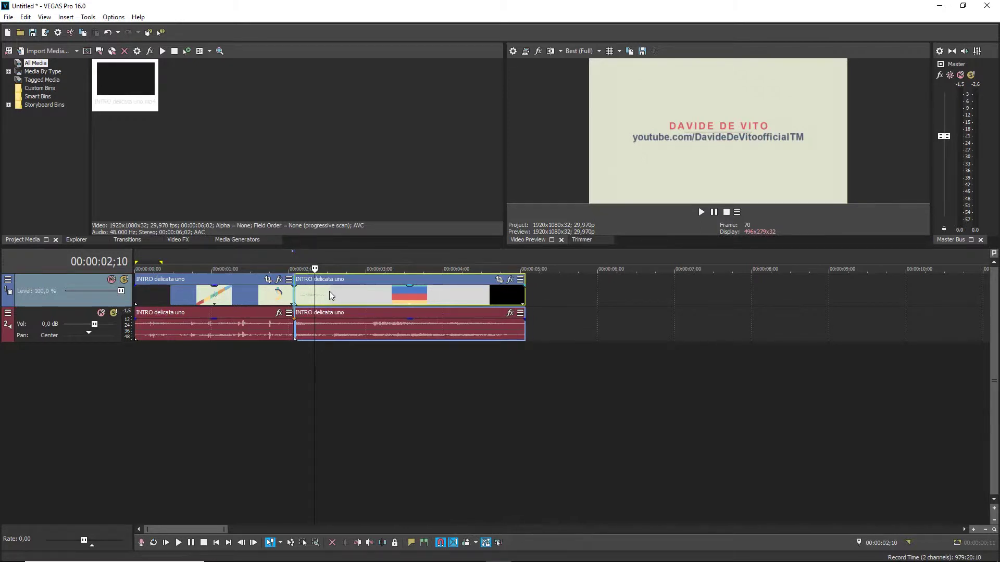
{"action": "left_click", "coordinate": [295, 355]}
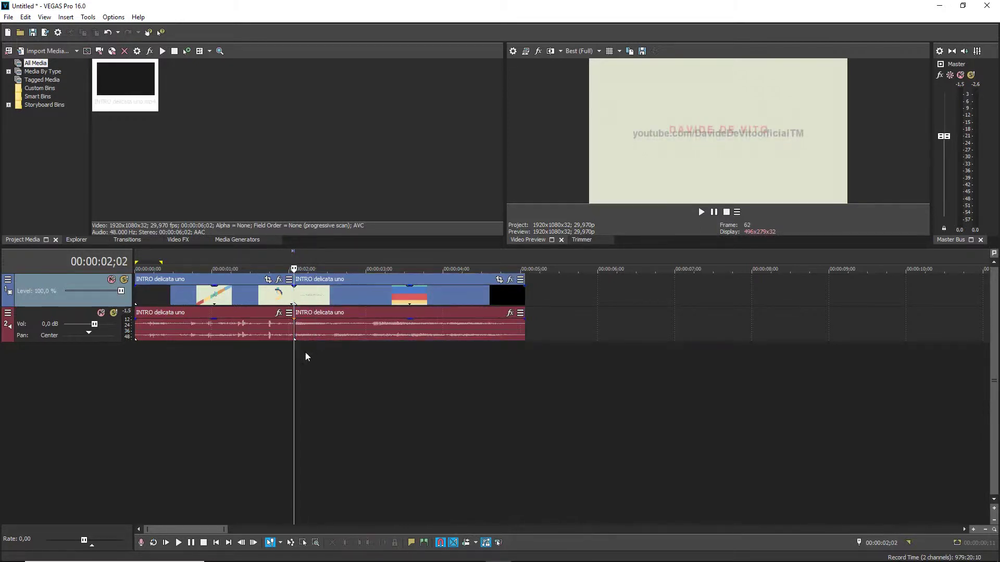
Overlap the second piece onto the end of the first to create a crossfade of about 21 frames
{"action": "scroll", "coordinate": [315, 350], "scroll_direction": "up", "scroll_amount": 3}
{"action": "scroll", "coordinate": [364, 338], "scroll_direction": "down", "scroll_amount": 2}
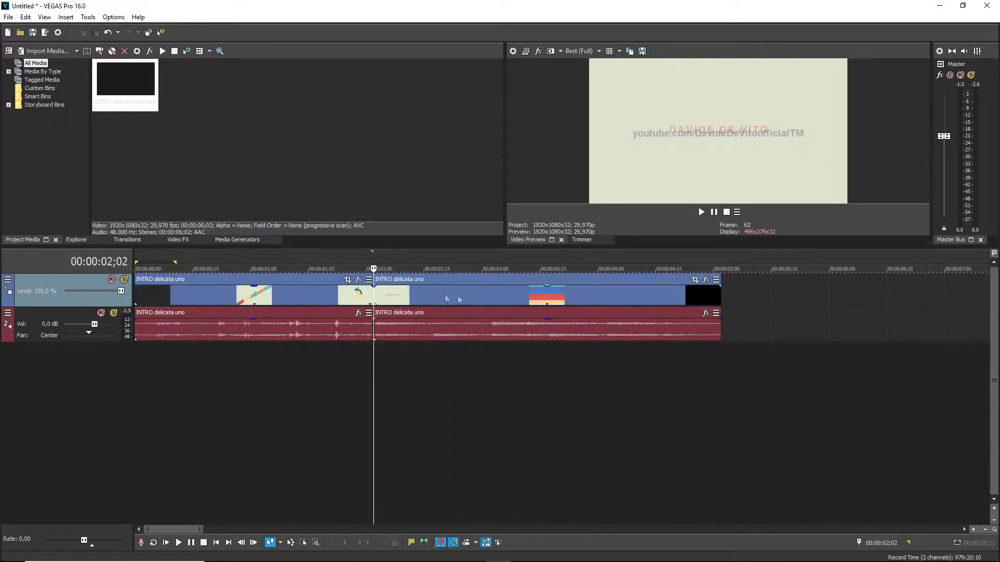
{"action": "left_click_drag", "start_coordinate": [441, 292], "coordinate": [471, 294]}
{"action": "left_click_drag", "start_coordinate": [551, 298], "coordinate": [445, 296]}
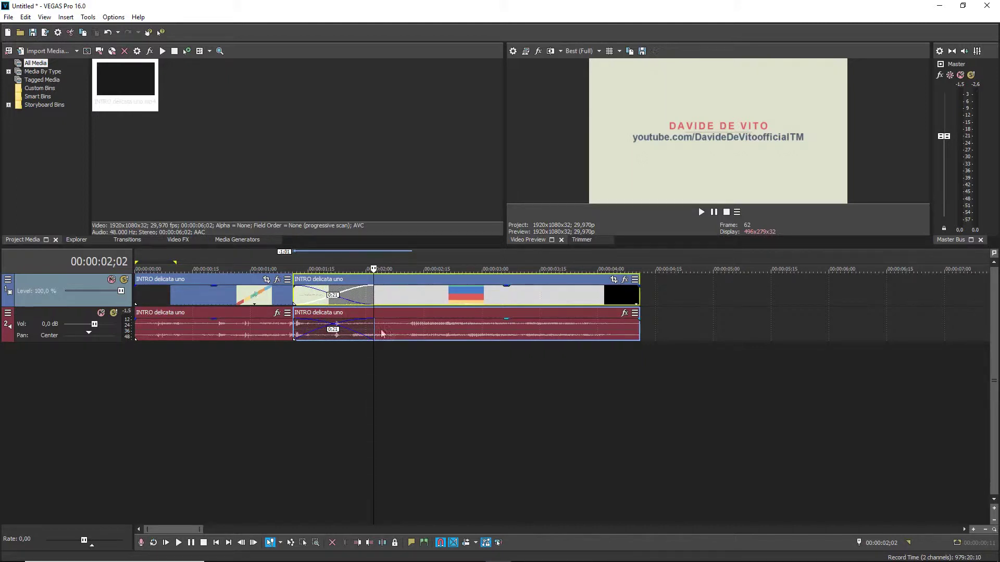
Shift the second piece slightly earlier to lengthen the crossfade to 22 frames
{"action": "left_click", "coordinate": [392, 333]}
{"action": "left_click", "coordinate": [271, 295]}
{"action": "left_click", "coordinate": [393, 297]}
{"action": "left_click", "coordinate": [275, 297]}
{"action": "left_click", "coordinate": [397, 298]}
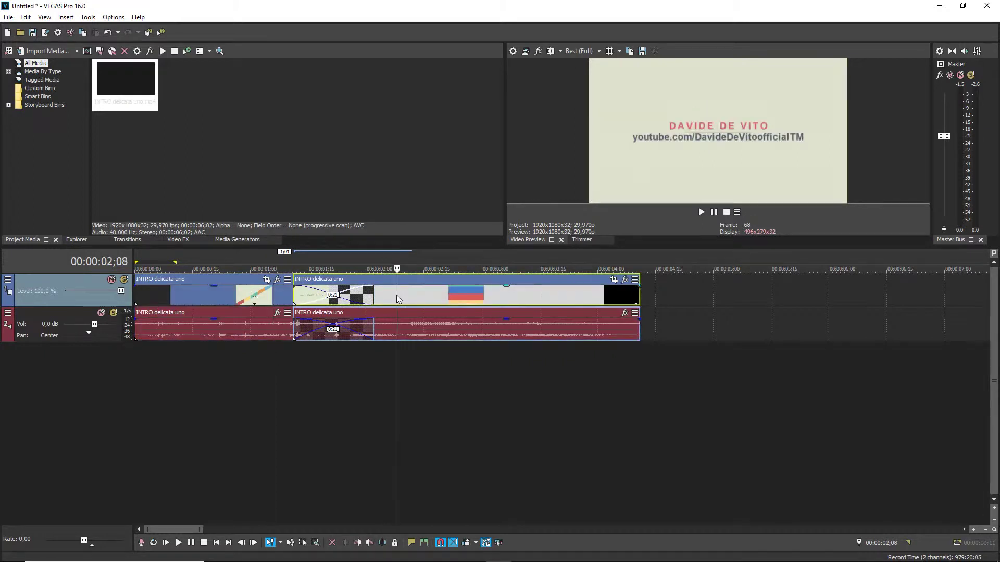
{"action": "left_click_drag", "start_coordinate": [386, 292], "coordinate": [385, 292]}
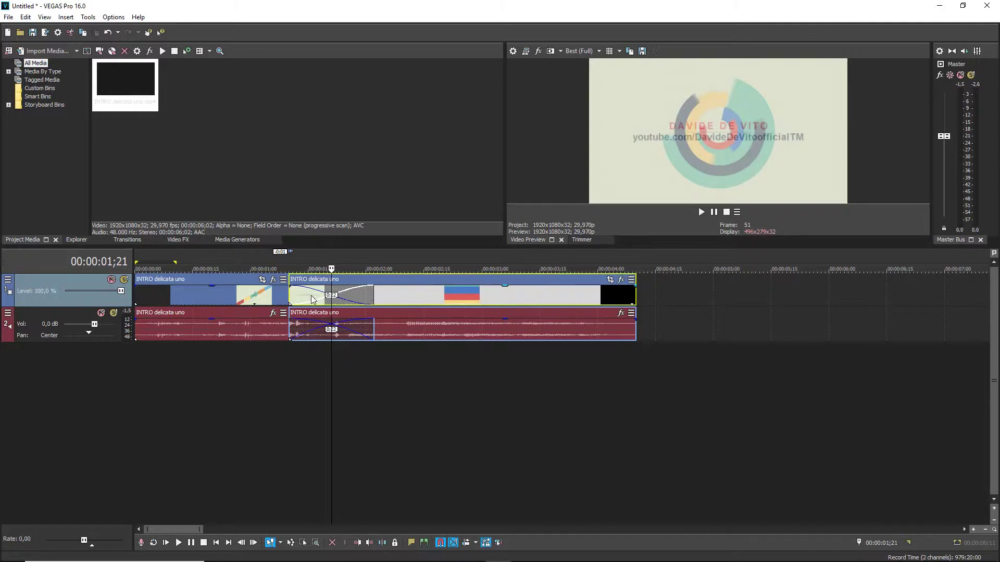
Change the crossfade's fade type to smooth cubic in and smooth cubic out
{"action": "right_click", "coordinate": [313, 298]}
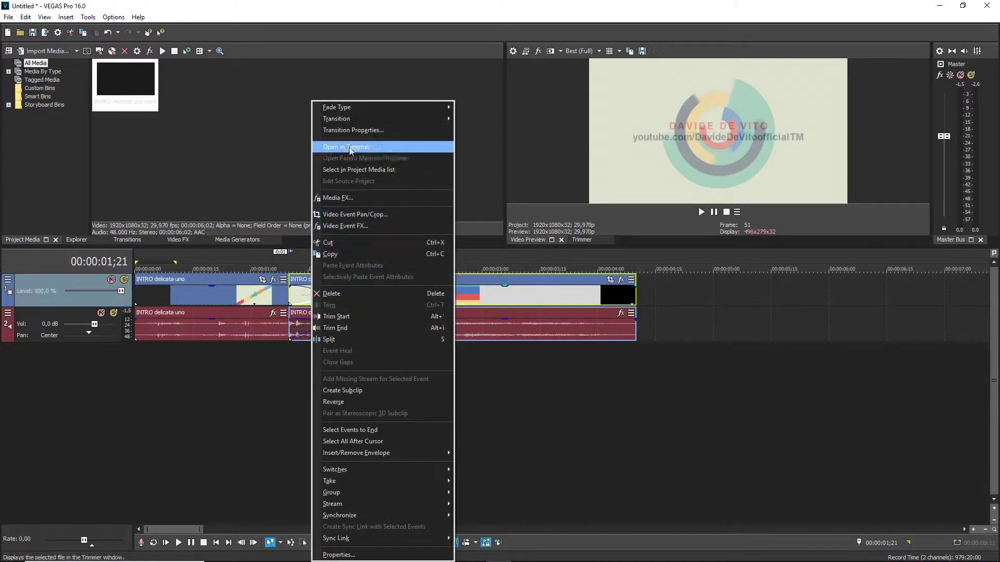
{"action": "mouse_move", "coordinate": [352, 111]}
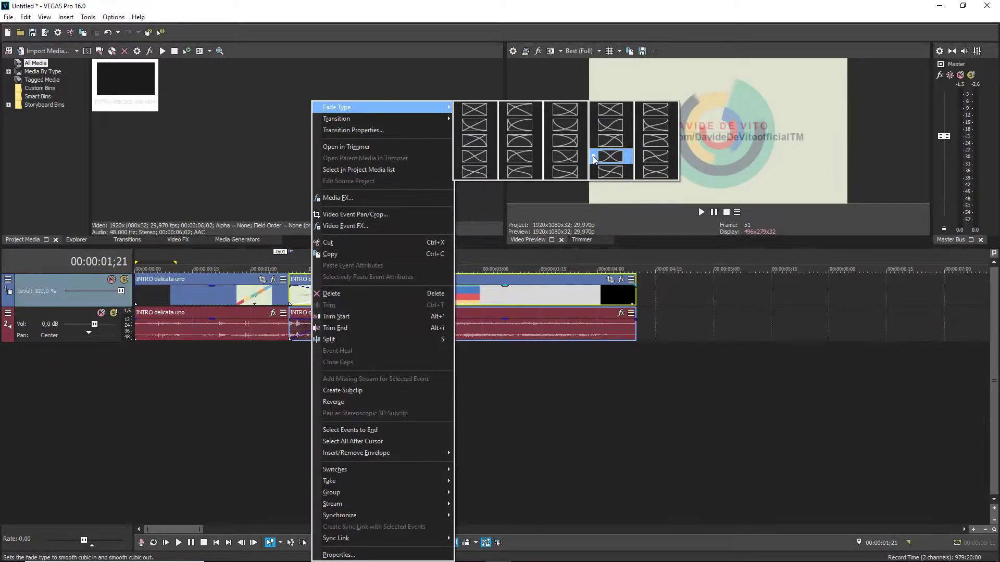
{"action": "left_click", "coordinate": [594, 157]}
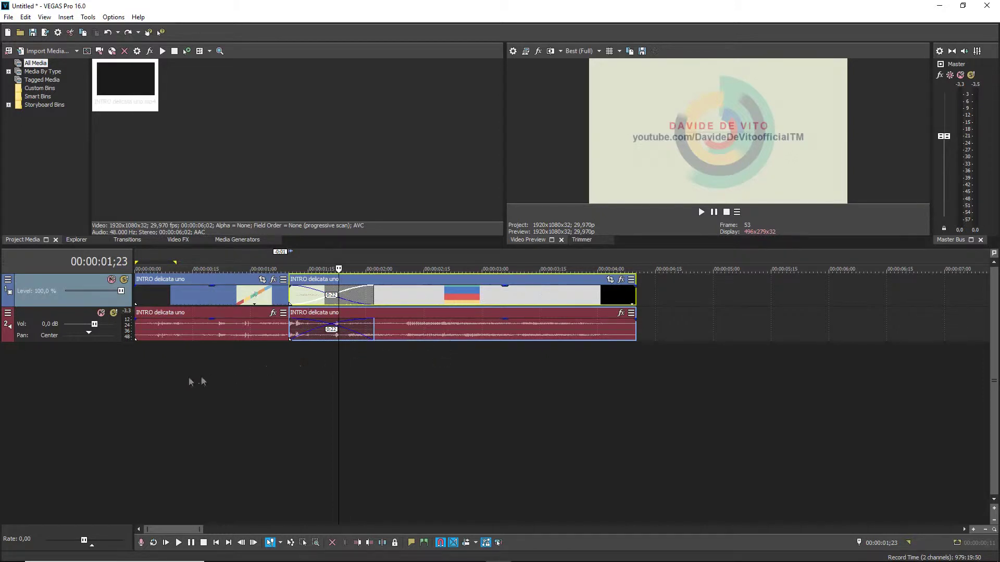
Widen the track header area and insert an empty audio track below the existing tracks
{"action": "left_click_drag", "start_coordinate": [134, 376], "coordinate": [151, 376]}
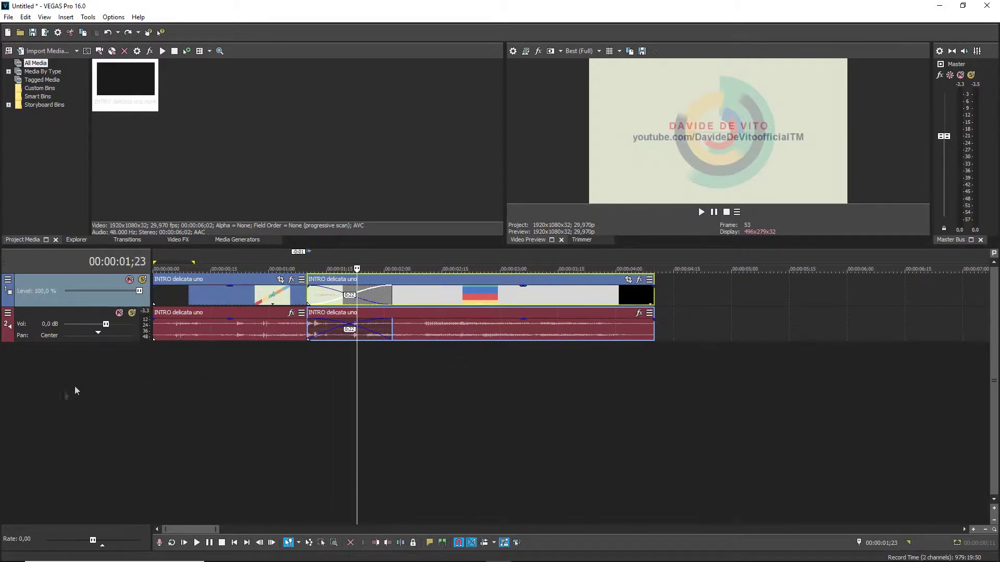
{"action": "right_click", "coordinate": [18, 400]}
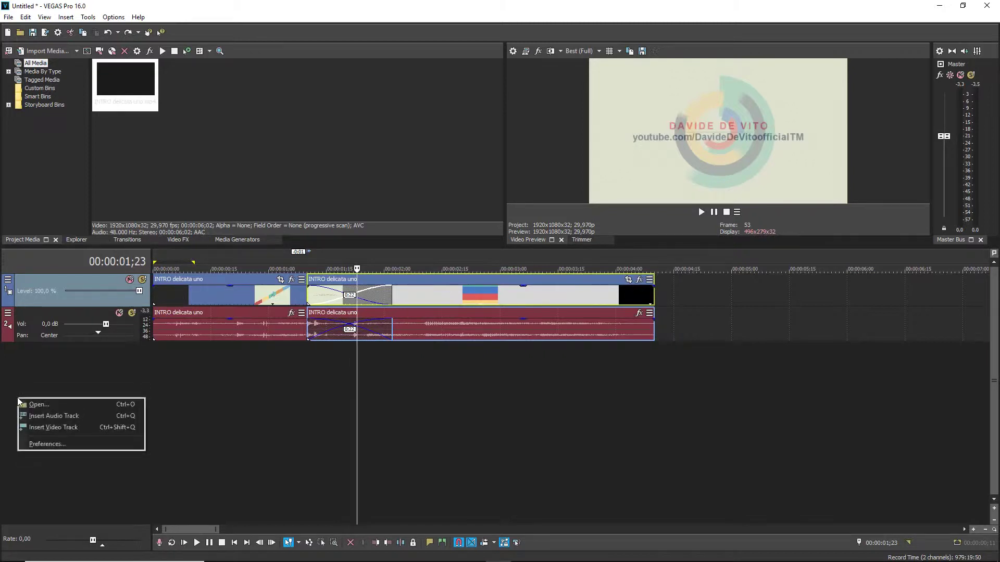
{"action": "left_click", "coordinate": [72, 419]}
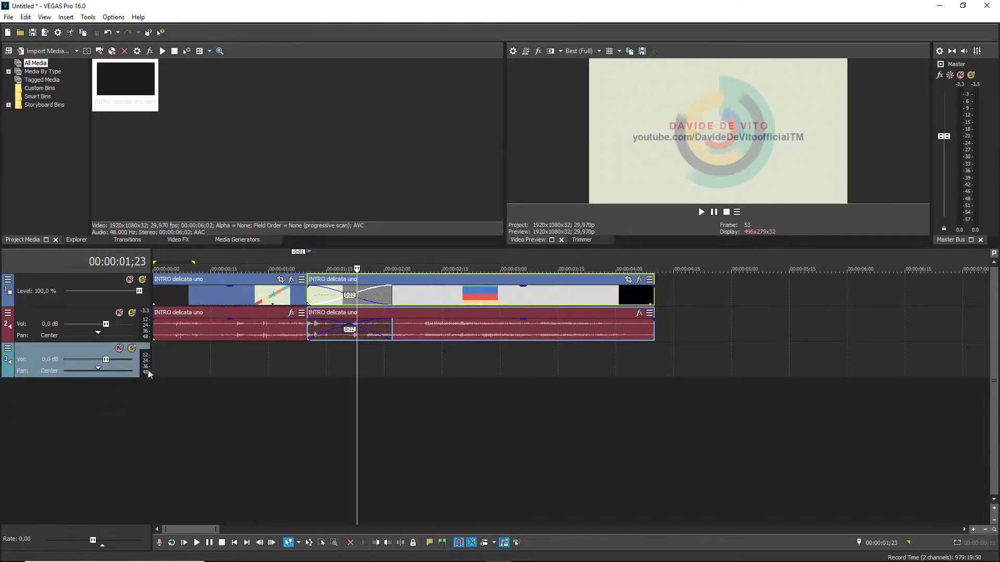
{"action": "left_click_drag", "start_coordinate": [155, 363], "coordinate": [677, 356]}
{"action": "left_click", "coordinate": [711, 357]}
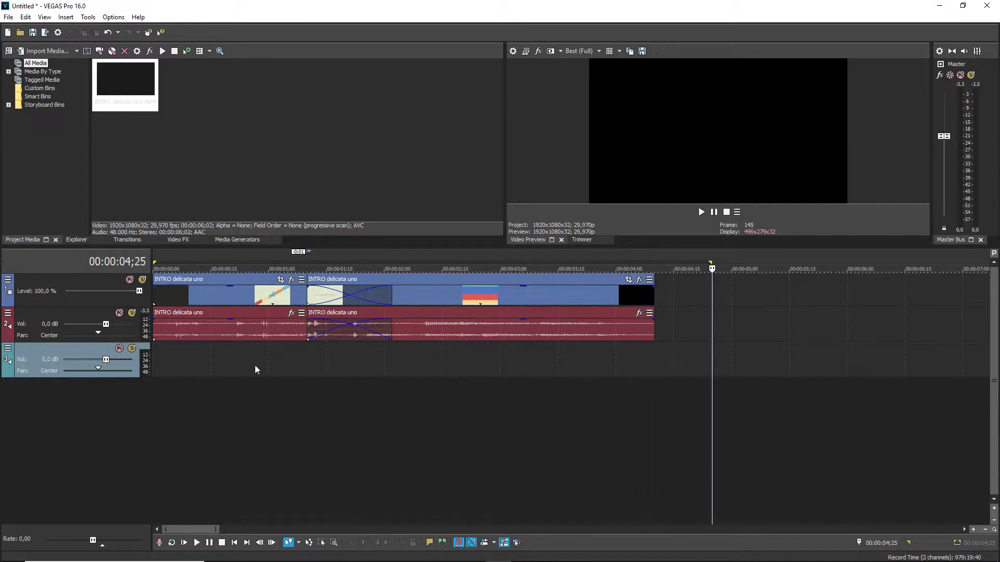
Import the music file Anguish from the Musica folder into the project media
{"action": "left_click", "coordinate": [8, 17]}
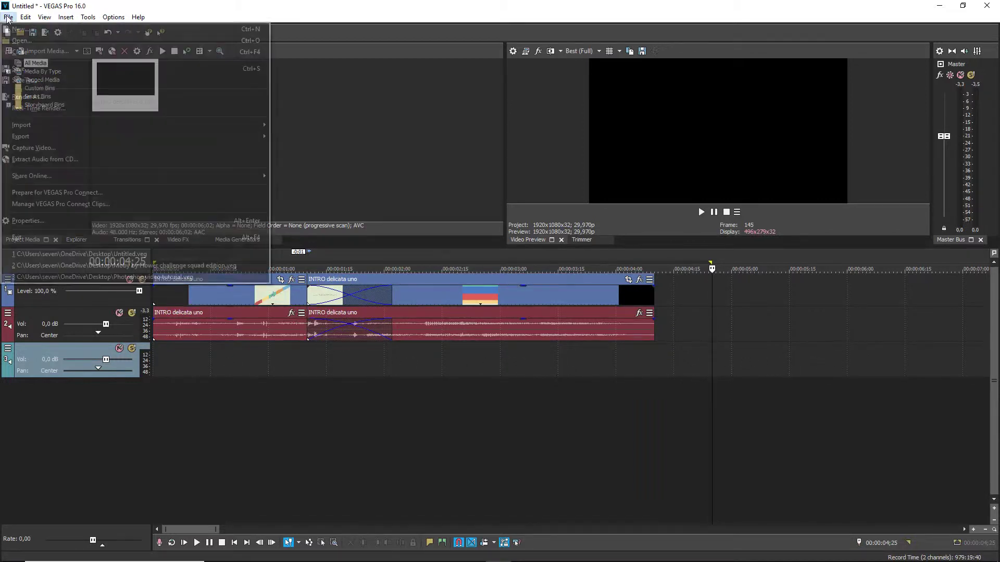
{"action": "mouse_move", "coordinate": [179, 126]}
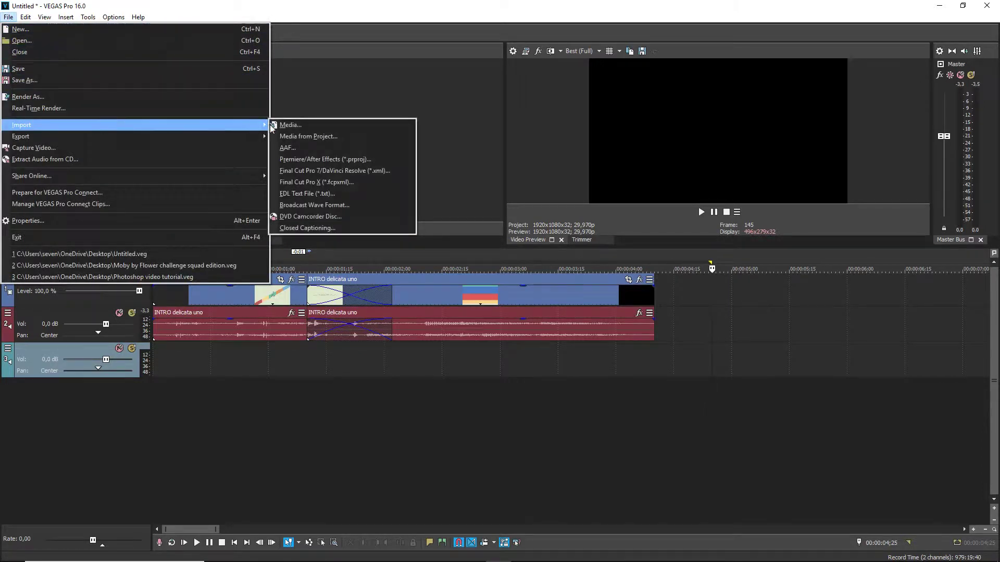
{"action": "left_click", "coordinate": [310, 125]}
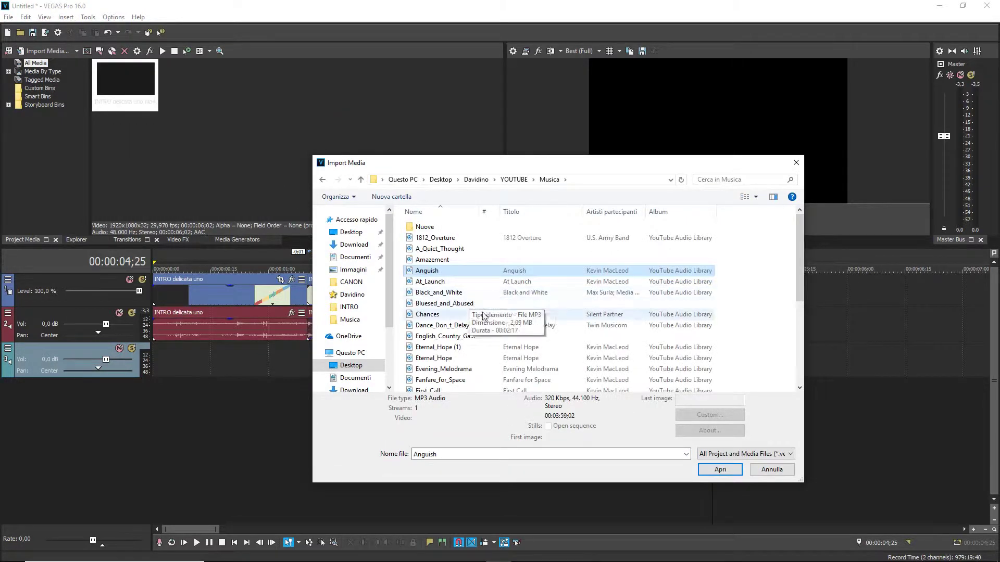
{"action": "left_click", "coordinate": [721, 469]}
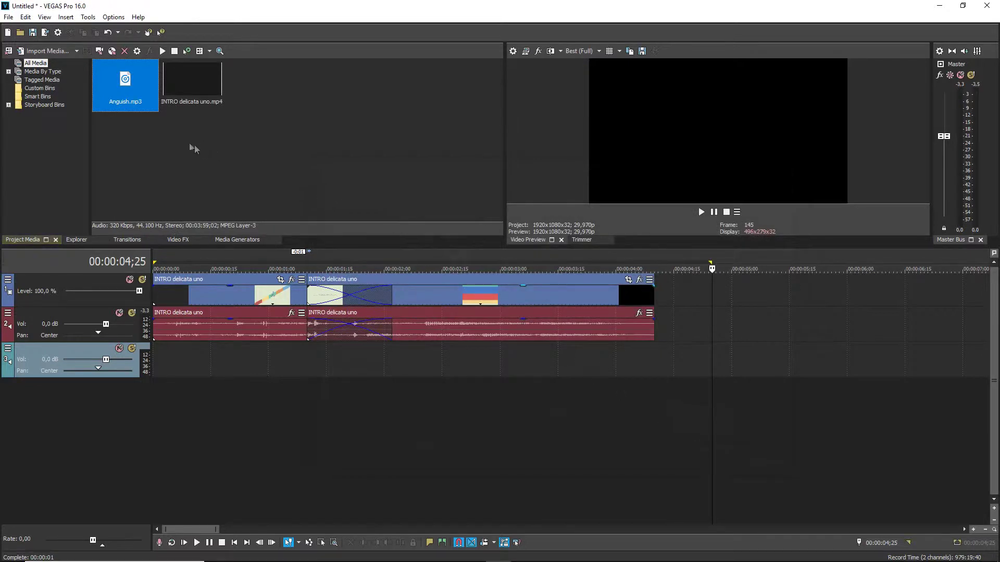
Place Anguish.mp3 on the empty audio track so that it starts at the beginning of the timeline
{"action": "left_click_drag", "start_coordinate": [126, 83], "coordinate": [159, 361]}
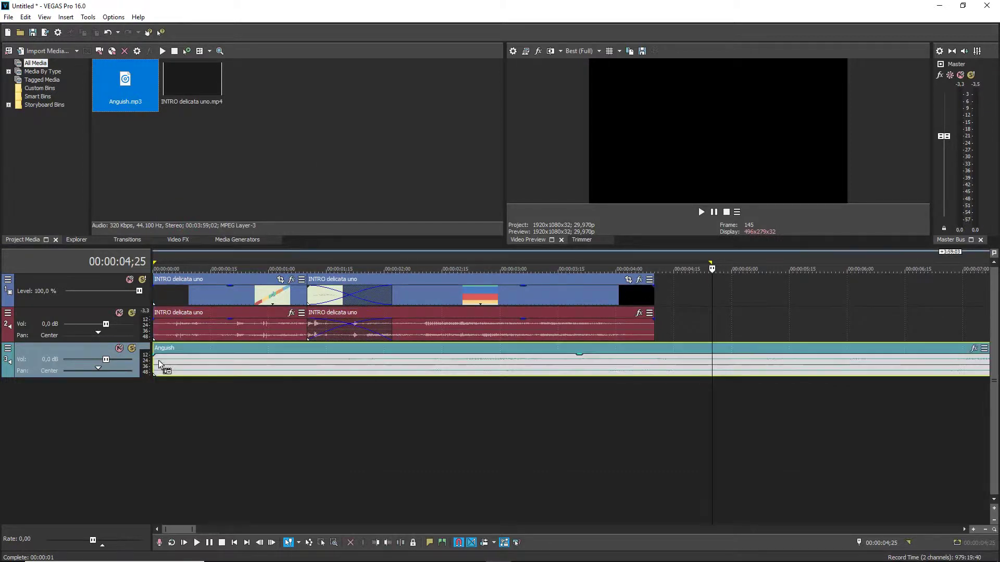
{"action": "left_click", "coordinate": [169, 383]}
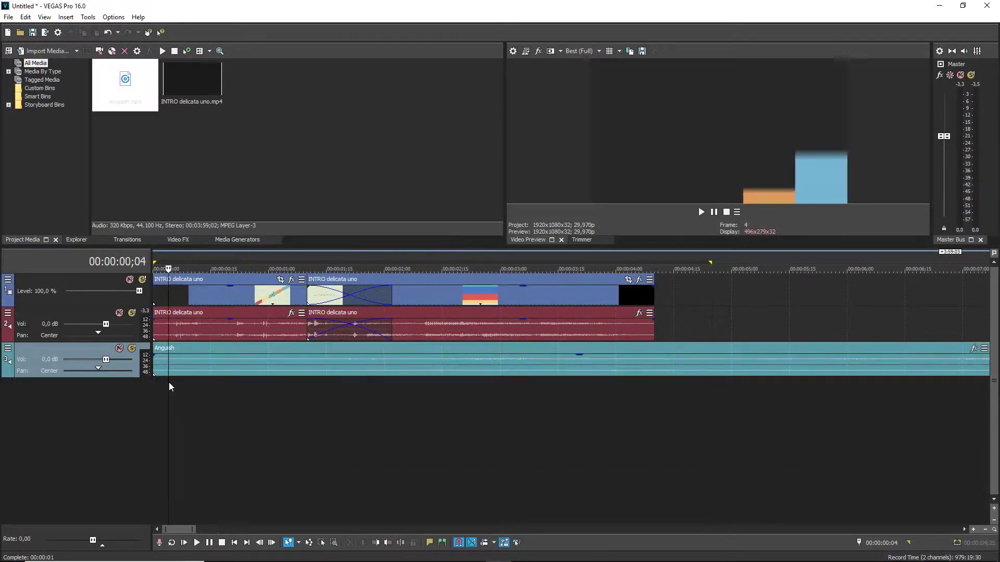
{"action": "left_click", "coordinate": [212, 389]}
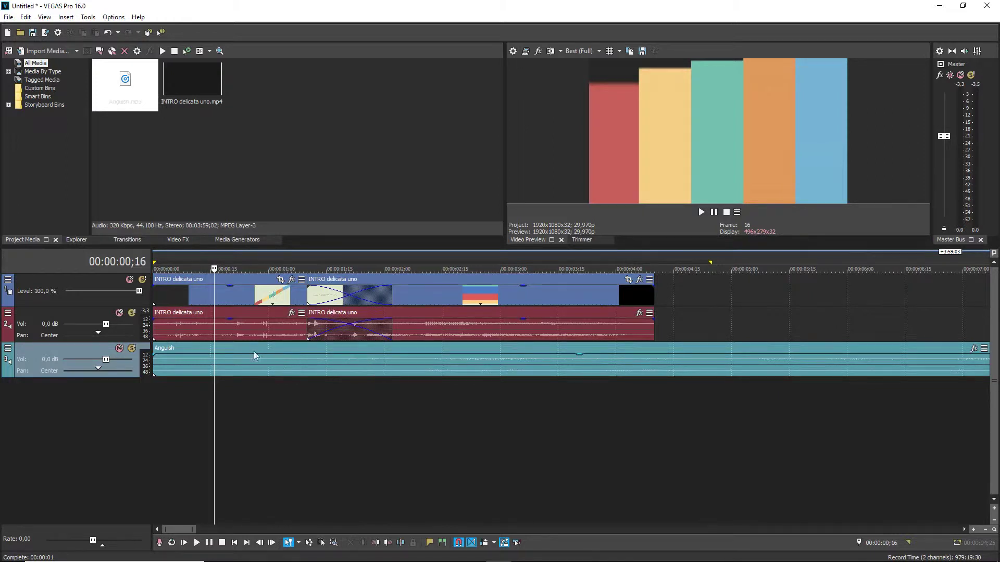
{"action": "left_click", "coordinate": [229, 325]}
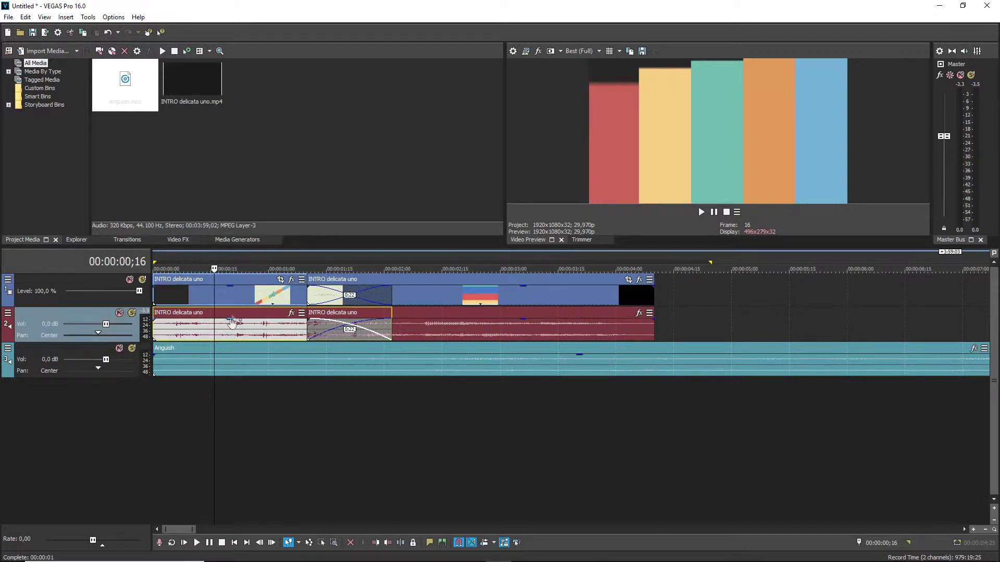
{"action": "left_click", "coordinate": [223, 392]}
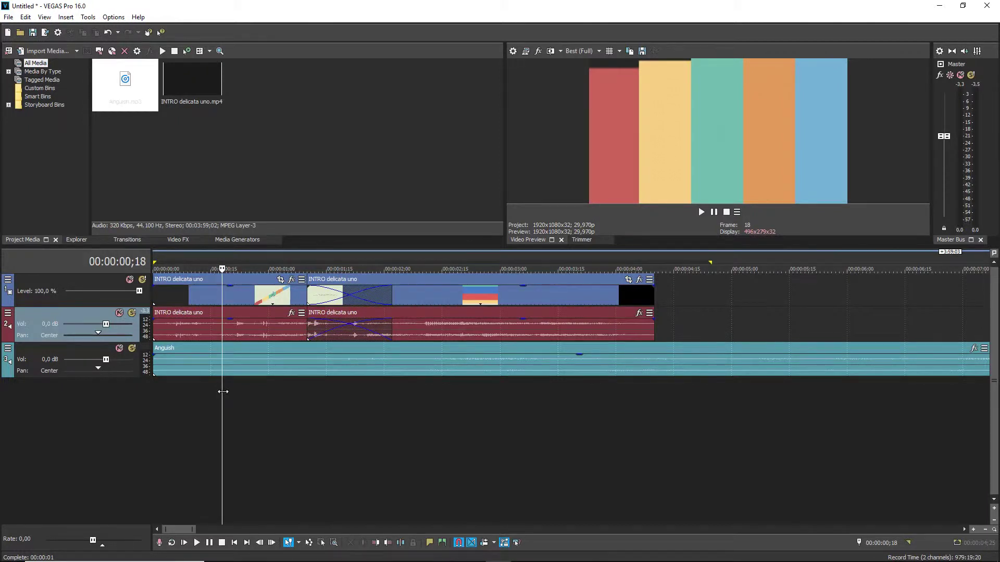
Set the volume of the Anguish music track to -1,8 dB
{"action": "left_click_drag", "start_coordinate": [106, 360], "coordinate": [103, 359]}
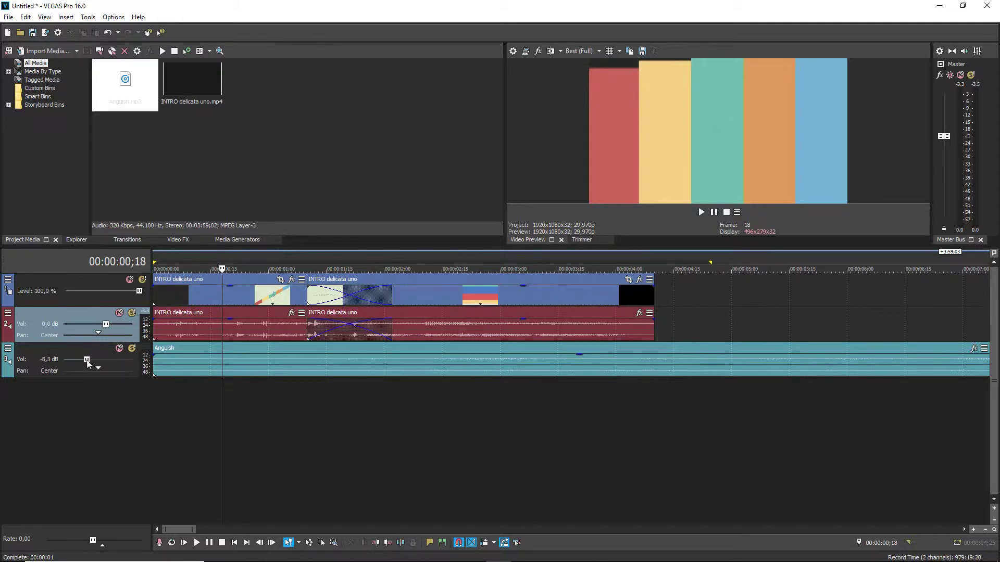
{"action": "left_click", "coordinate": [117, 370]}
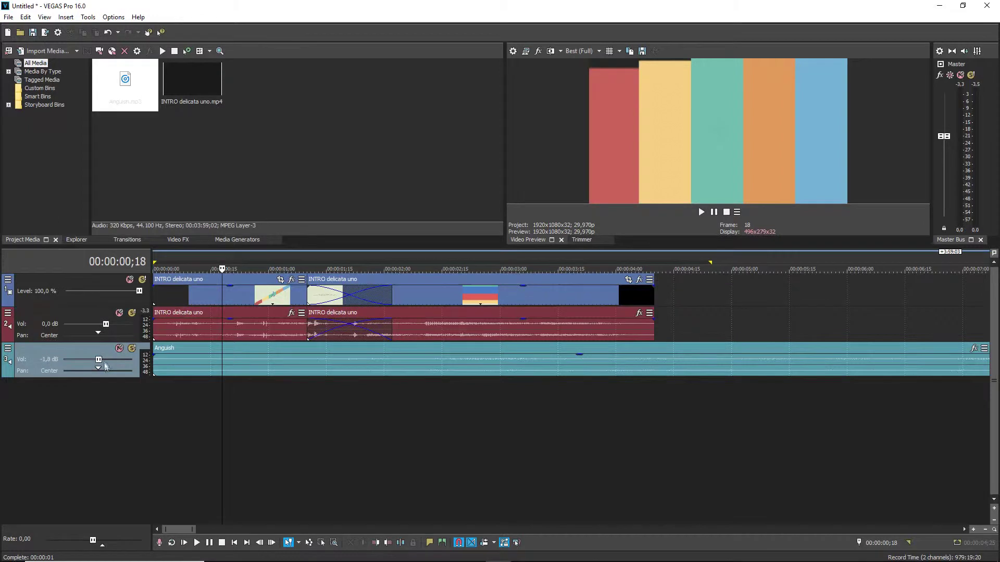
{"action": "left_click", "coordinate": [175, 369]}
Lower the volume of the intro clip's audio track to -1,6 dB
{"action": "scroll", "coordinate": [323, 373], "scroll_direction": "down", "scroll_amount": 5}
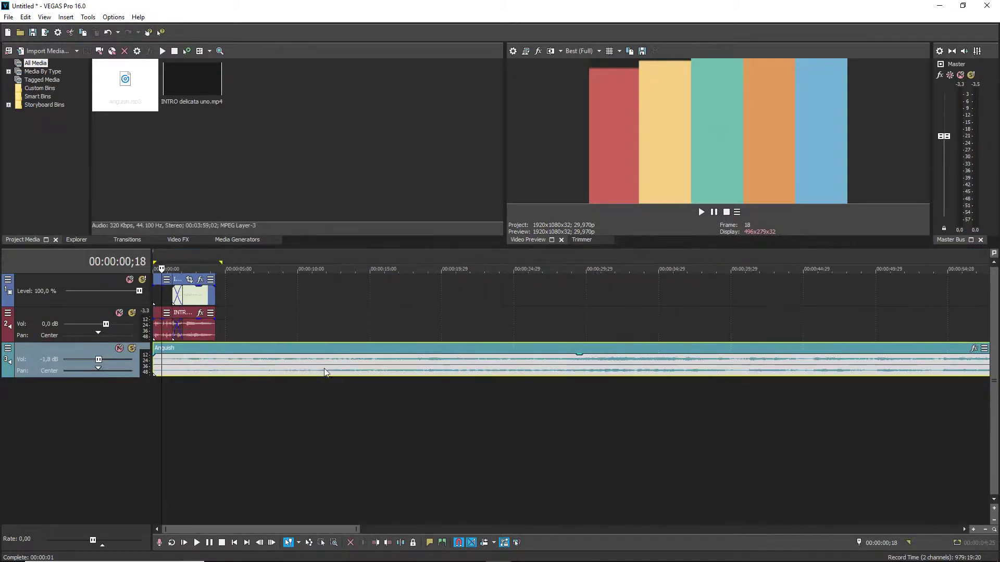
{"action": "scroll", "coordinate": [324, 368], "scroll_direction": "down", "scroll_amount": 2}
{"action": "scroll", "coordinate": [200, 377], "scroll_direction": "up", "scroll_amount": 10}
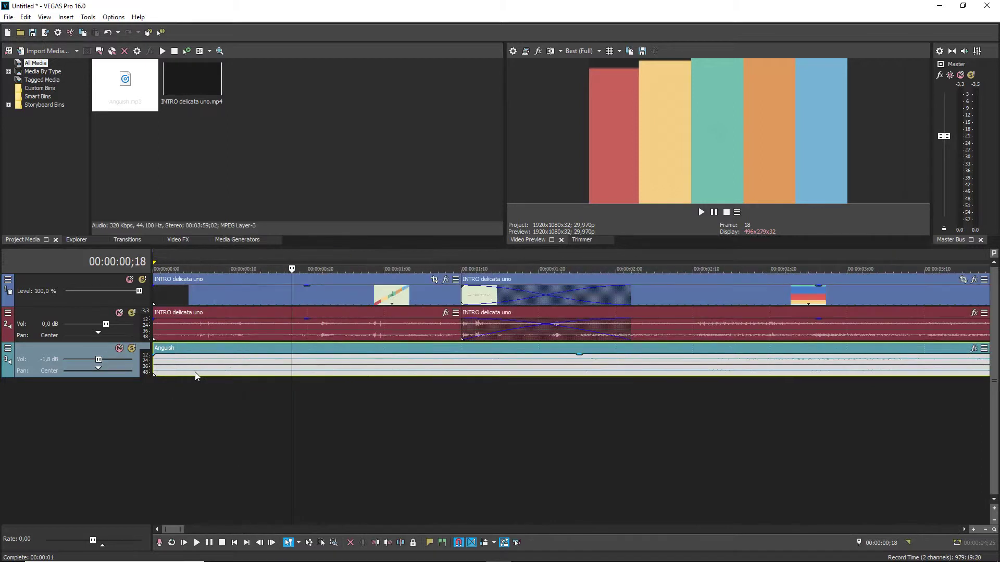
{"action": "left_click", "coordinate": [176, 331]}
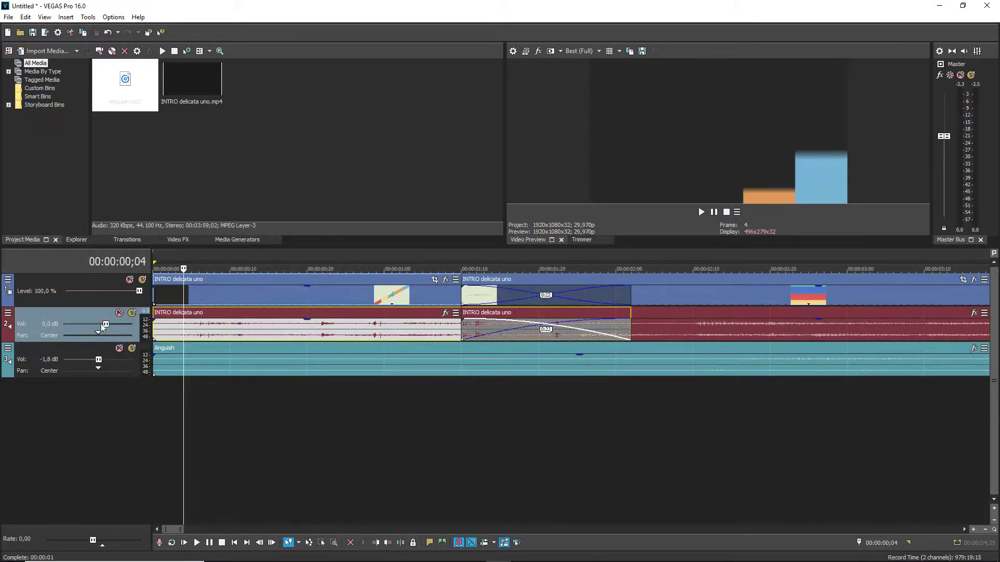
{"action": "mouse_move", "coordinate": [105, 323]}
{"action": "left_mouse_down"}
{"action": "mouse_move", "coordinate": [85, 324]}
{"action": "mouse_move", "coordinate": [103, 323]}
{"action": "left_mouse_up"}
{"action": "left_click", "coordinate": [260, 328]}
{"action": "key", "text": "space"}
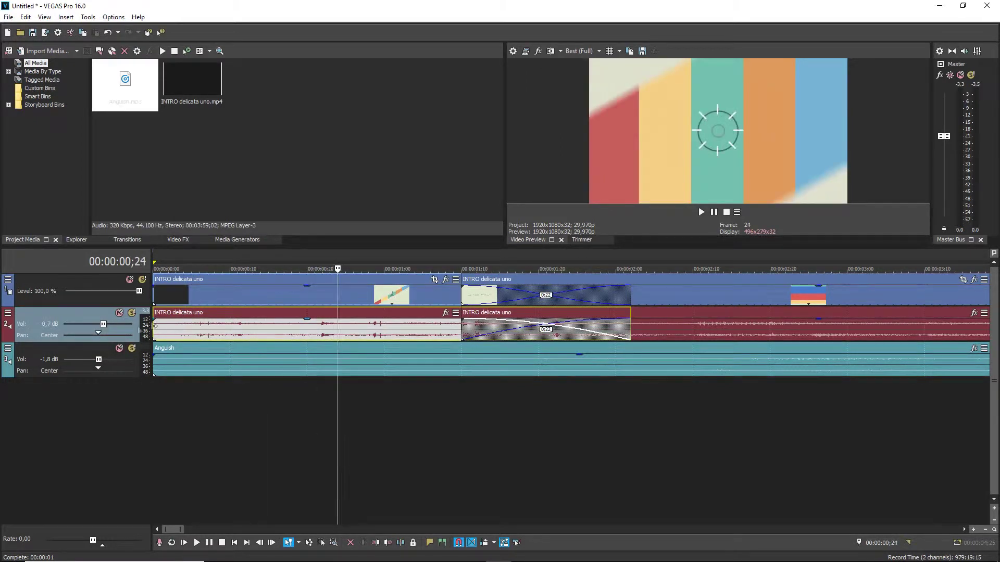
{"action": "left_click_drag", "start_coordinate": [103, 324], "coordinate": [99, 324]}
Split the Anguish music at 00:00:00;15 and again at 00:00:00;27 to isolate a short middle piece
{"action": "left_click", "coordinate": [265, 366]}
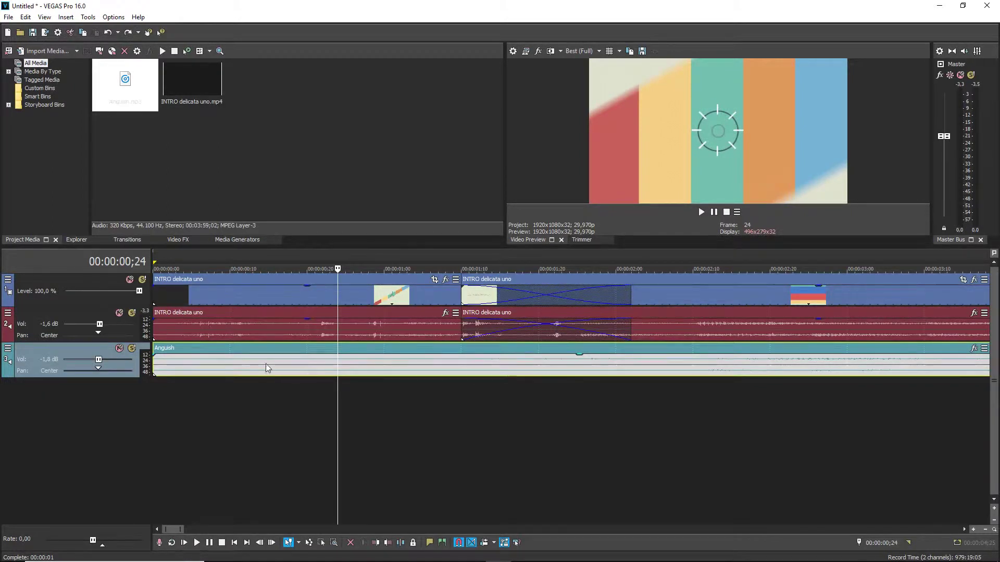
{"action": "left_click", "coordinate": [267, 365]}
{"action": "key", "text": "s"}
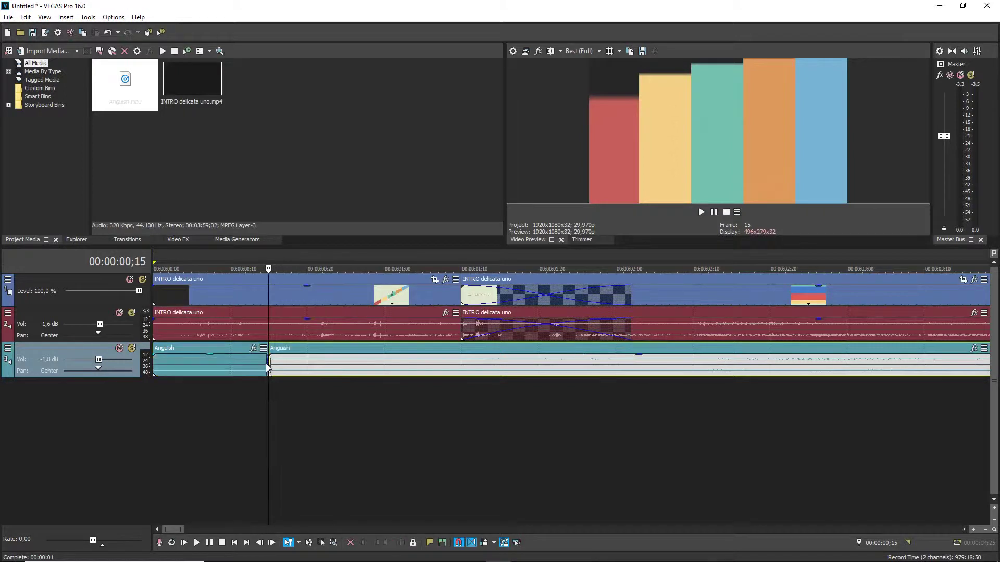
{"action": "left_click", "coordinate": [363, 359]}
{"action": "key", "text": "s"}
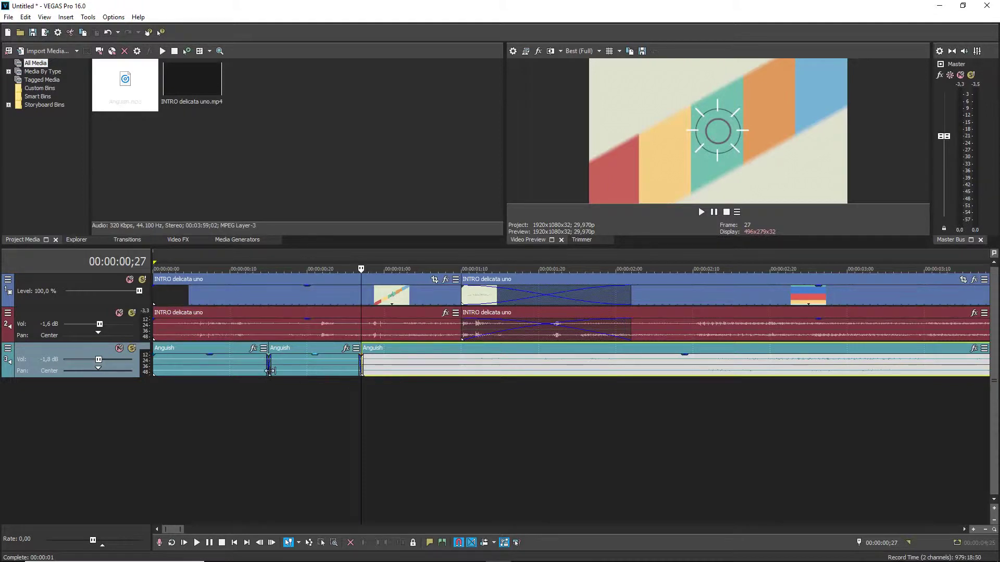
Lower the gain of the short middle Anguish piece to about -10,8 dB
{"action": "left_click", "coordinate": [292, 367]}
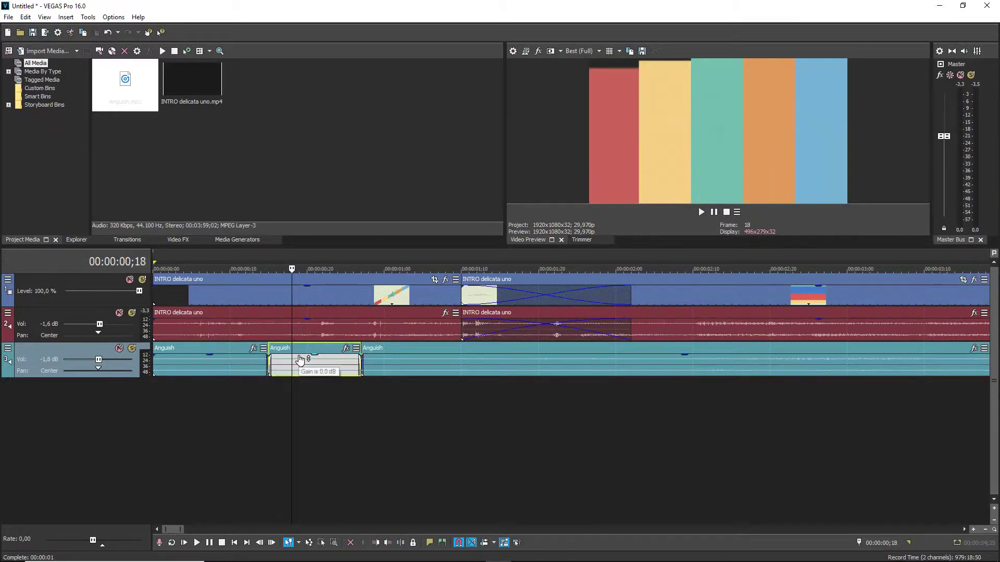
{"action": "left_click_drag", "start_coordinate": [301, 359], "coordinate": [302, 375]}
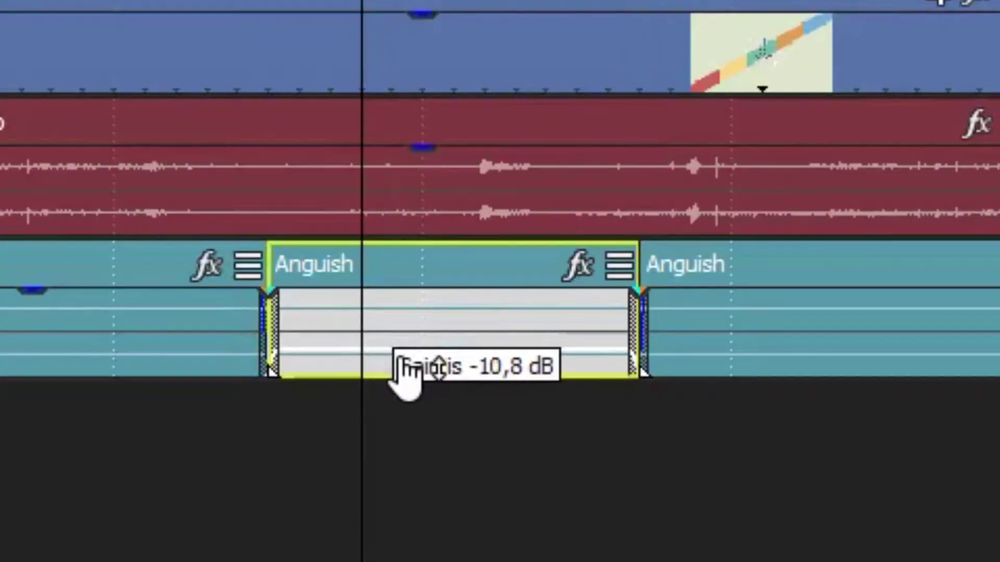
{"action": "mouse_move", "coordinate": [400, 365]}
{"action": "left_mouse_down"}
{"action": "mouse_move", "coordinate": [404, 309]}
{"action": "mouse_move", "coordinate": [401, 374]}
{"action": "left_mouse_up"}
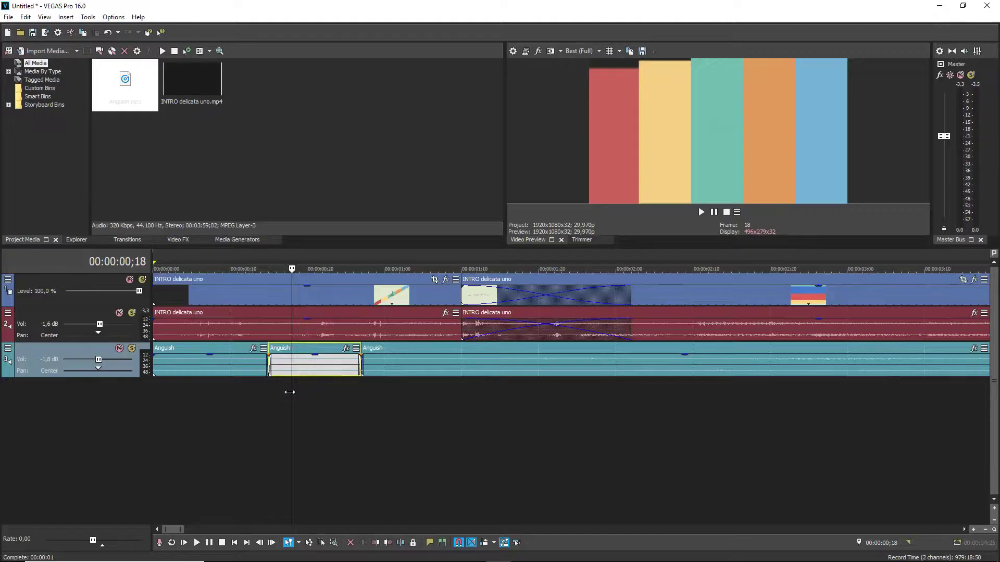
Split all tracks just after the one-second mark, and split the first intro piece at 00:00:00;08
{"action": "left_click_drag", "start_coordinate": [287, 395], "coordinate": [307, 417]}
{"action": "key", "text": "s"}
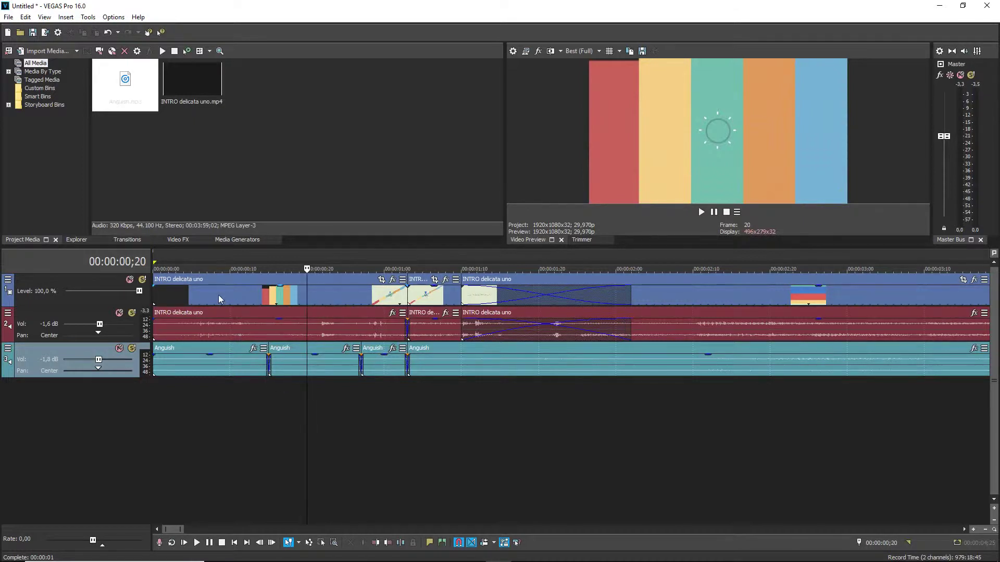
{"action": "left_click", "coordinate": [218, 295]}
{"action": "key", "text": "Left"}
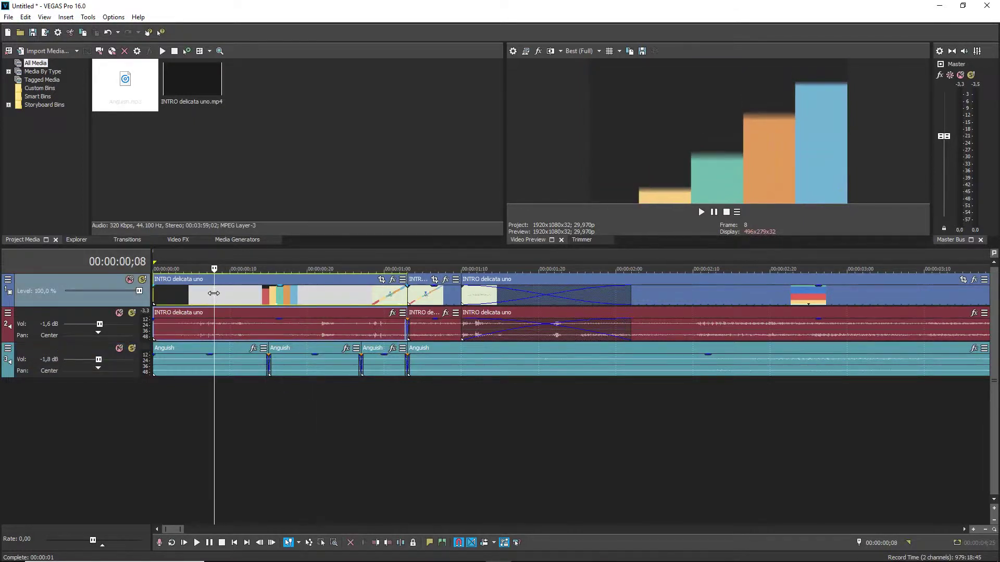
{"action": "key", "text": "s"}
Split the first Anguish piece at 00:00:00;11
{"action": "left_click_drag", "start_coordinate": [215, 389], "coordinate": [227, 391]}
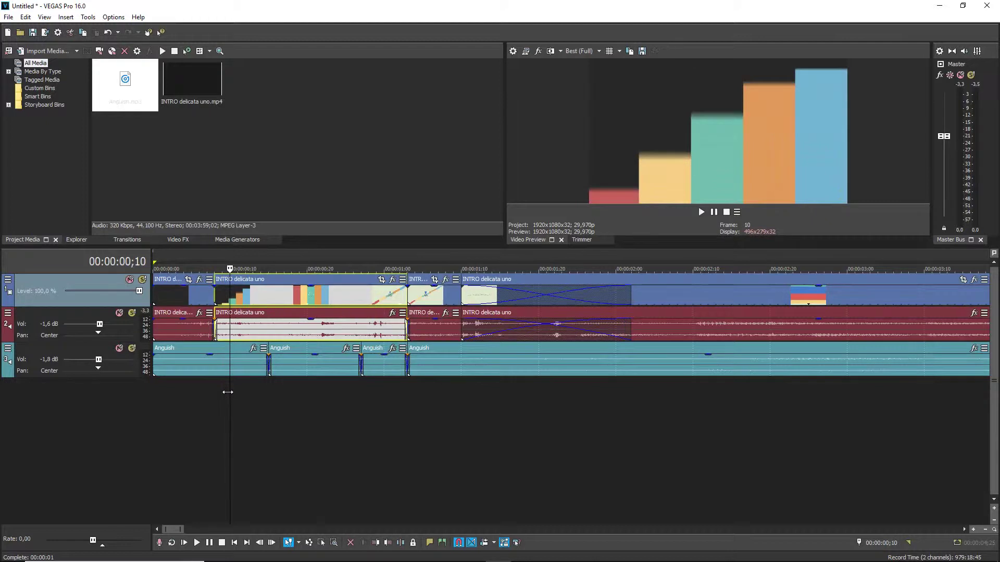
{"action": "left_click_drag", "start_coordinate": [228, 395], "coordinate": [238, 369]}
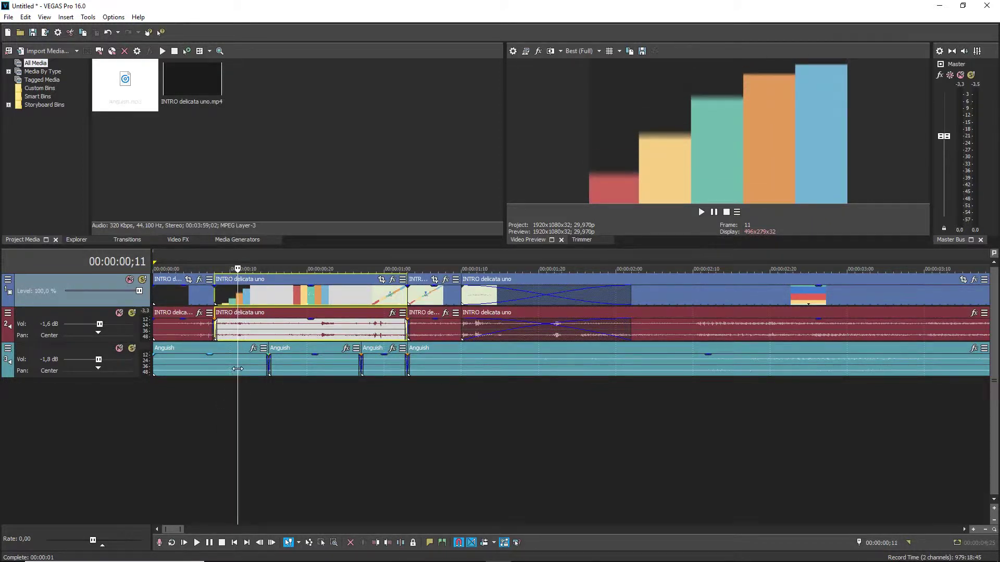
{"action": "left_click", "coordinate": [238, 369]}
{"action": "key", "text": "s"}
Insert an empty video track above the intro clip's video track
{"action": "key", "text": "Left"}
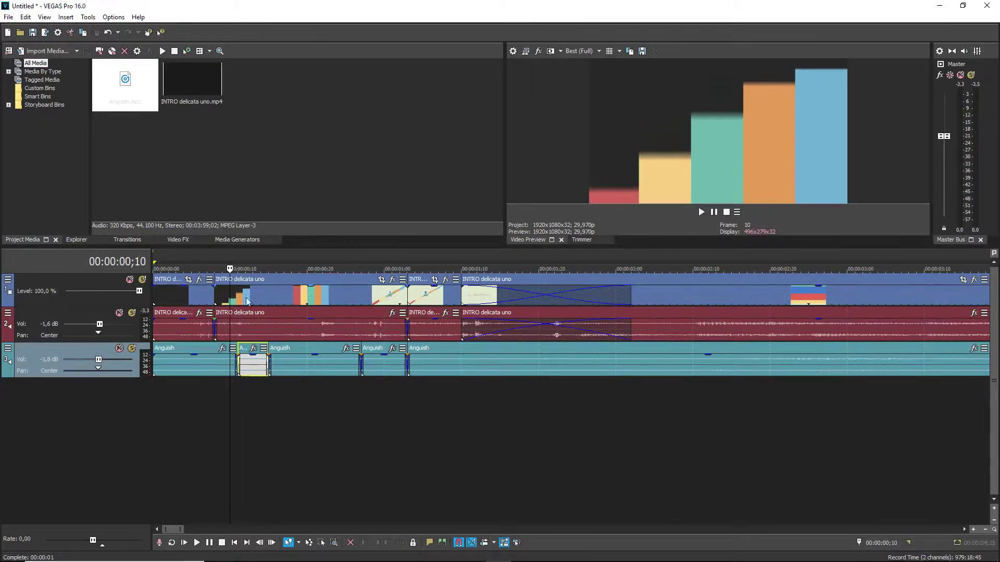
{"action": "left_click_drag", "start_coordinate": [230, 396], "coordinate": [315, 394]}
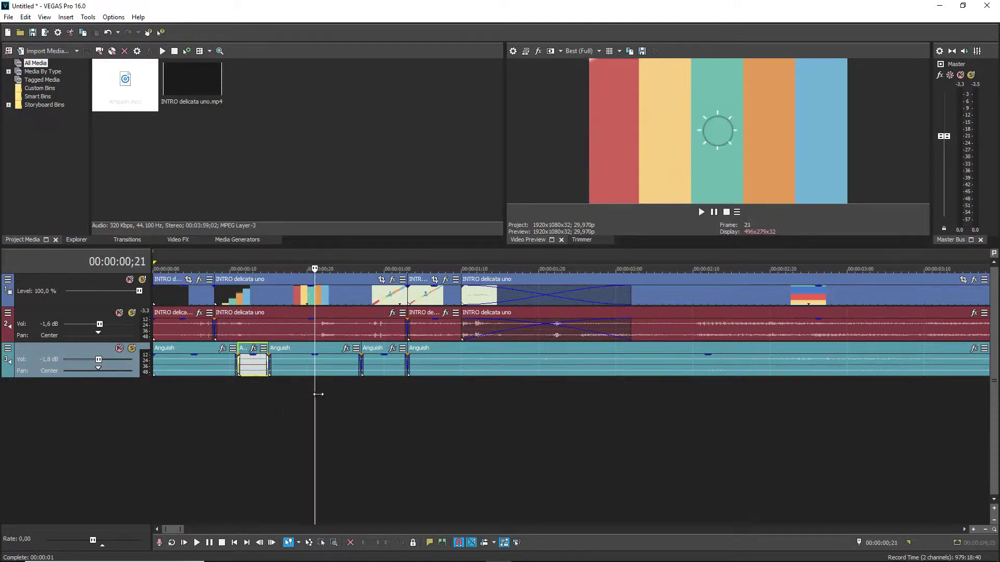
{"action": "left_click", "coordinate": [313, 299]}
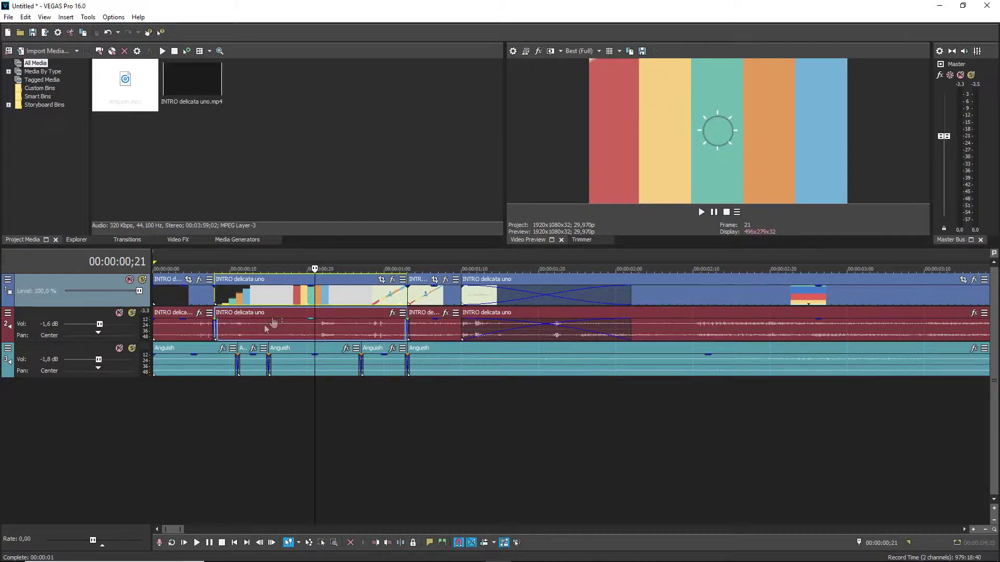
{"action": "right_click", "coordinate": [60, 418]}
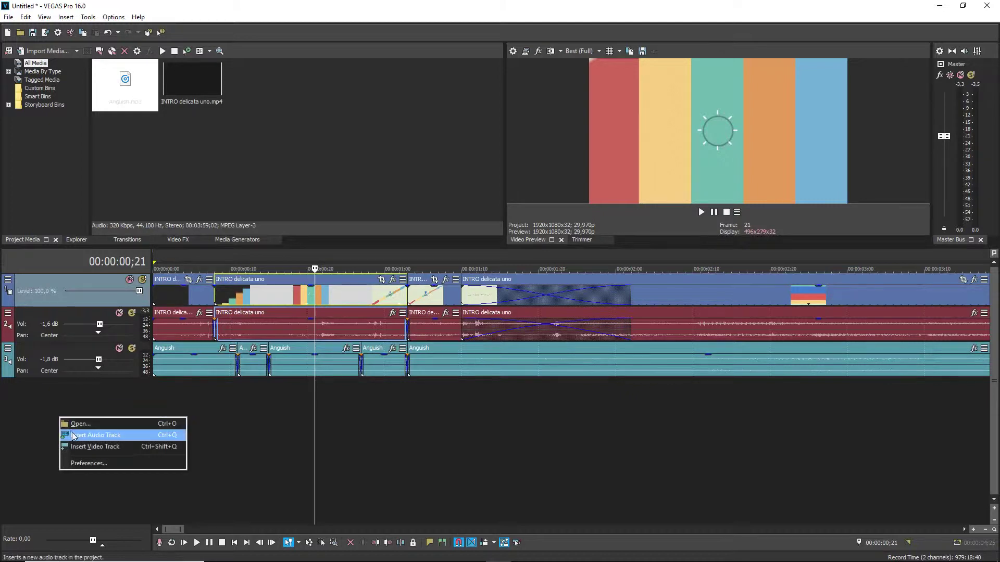
{"action": "left_click", "coordinate": [115, 448]}
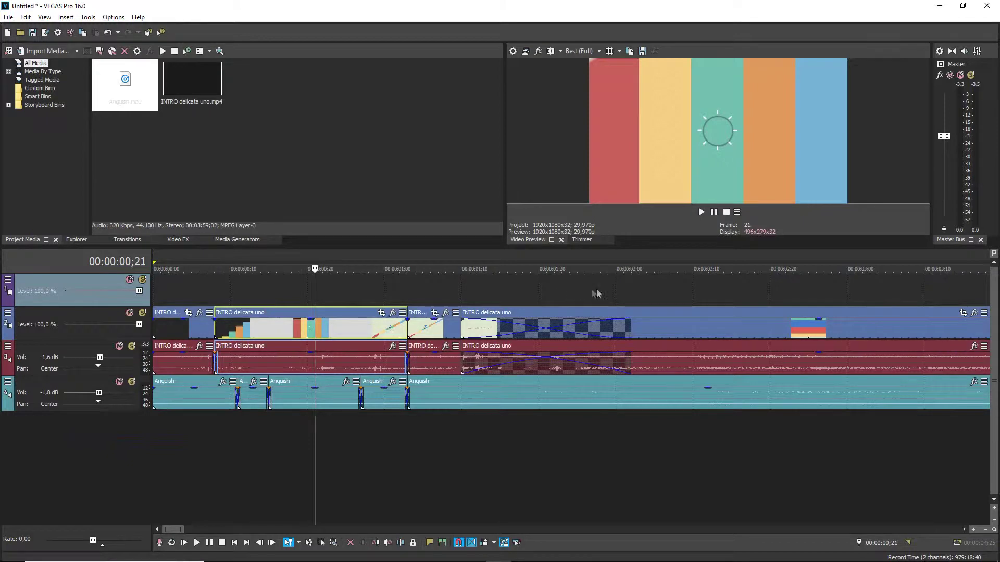
Import the video Prospettiva a quadro orizzontale and place it on the new video track, starting at about 00:00:00;08
{"action": "left_click", "coordinate": [9, 17]}
{"action": "mouse_move", "coordinate": [250, 125]}
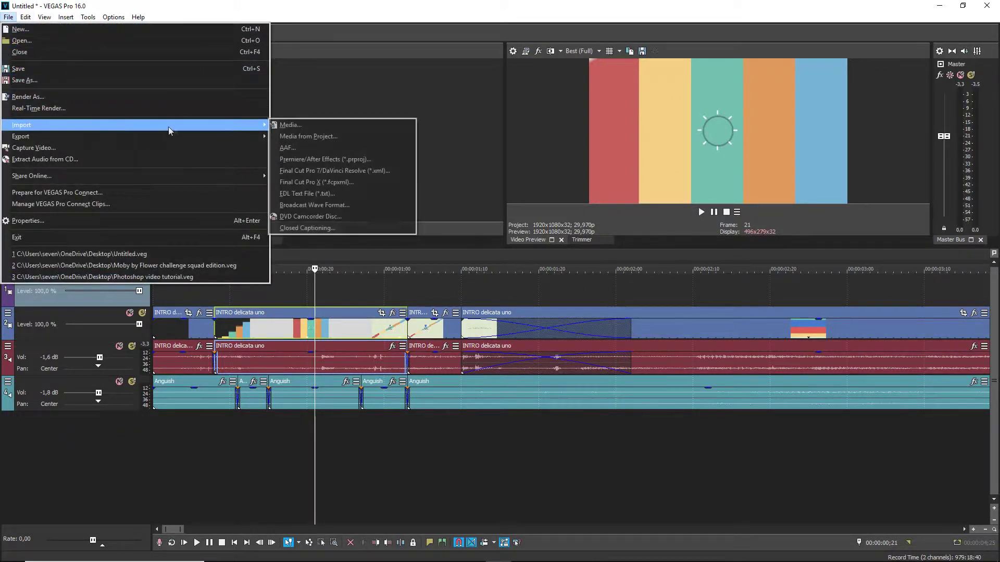
{"action": "left_click", "coordinate": [283, 126]}
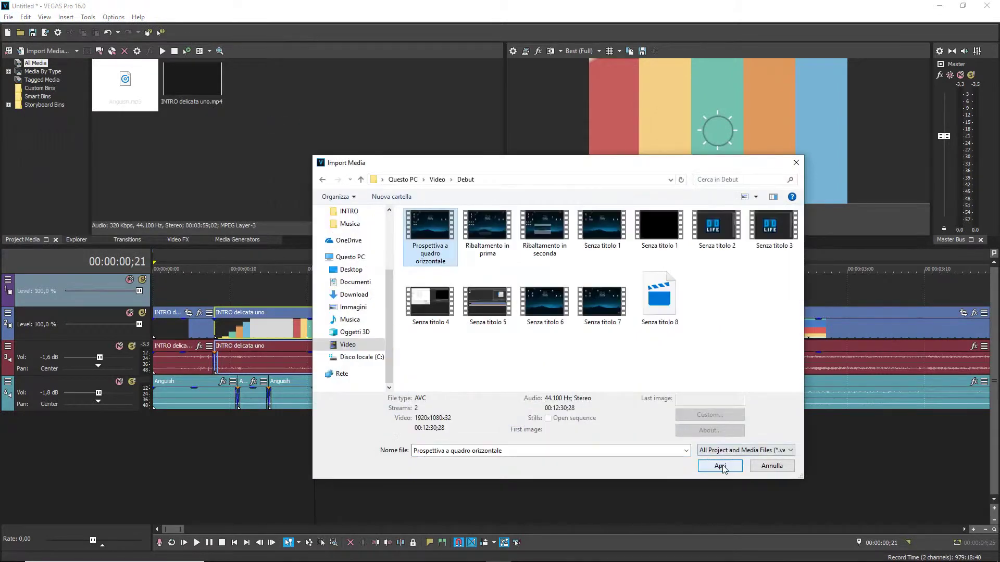
{"action": "left_click", "coordinate": [718, 458]}
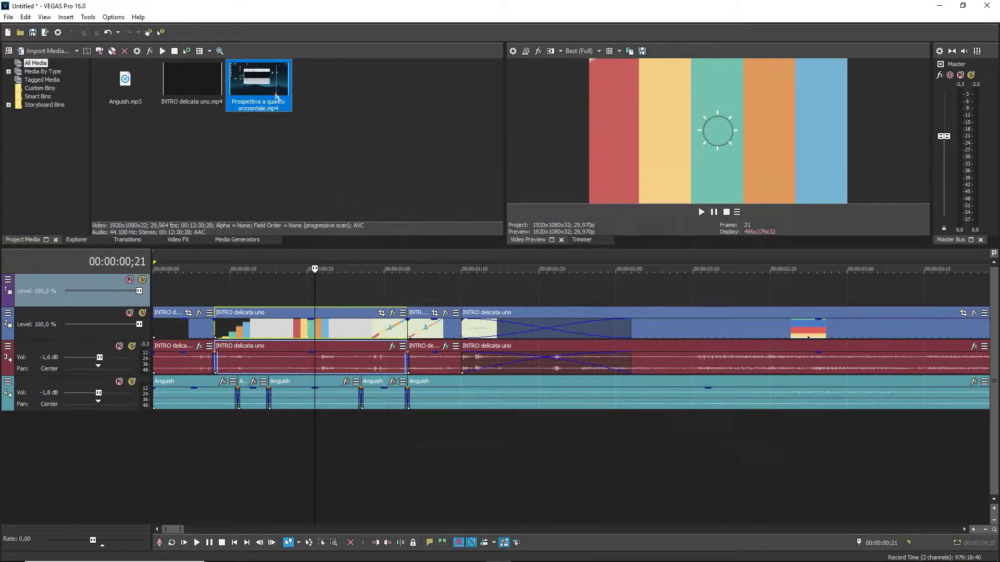
{"action": "left_click_drag", "start_coordinate": [263, 121], "coordinate": [269, 295]}
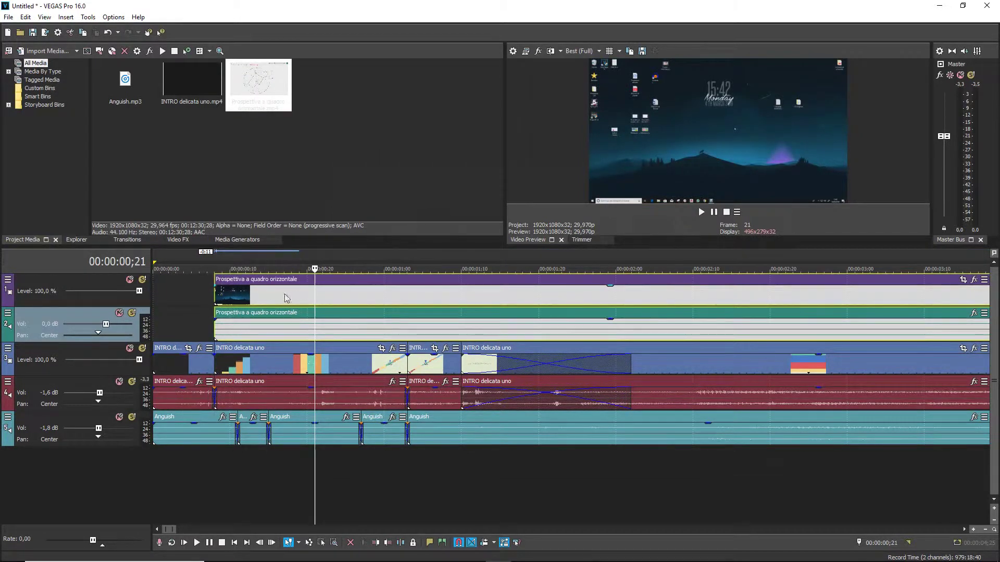
Shift the linked Prospettiva video and audio along the timeline to start at about 00:00:00;09
{"action": "left_click", "coordinate": [292, 328]}
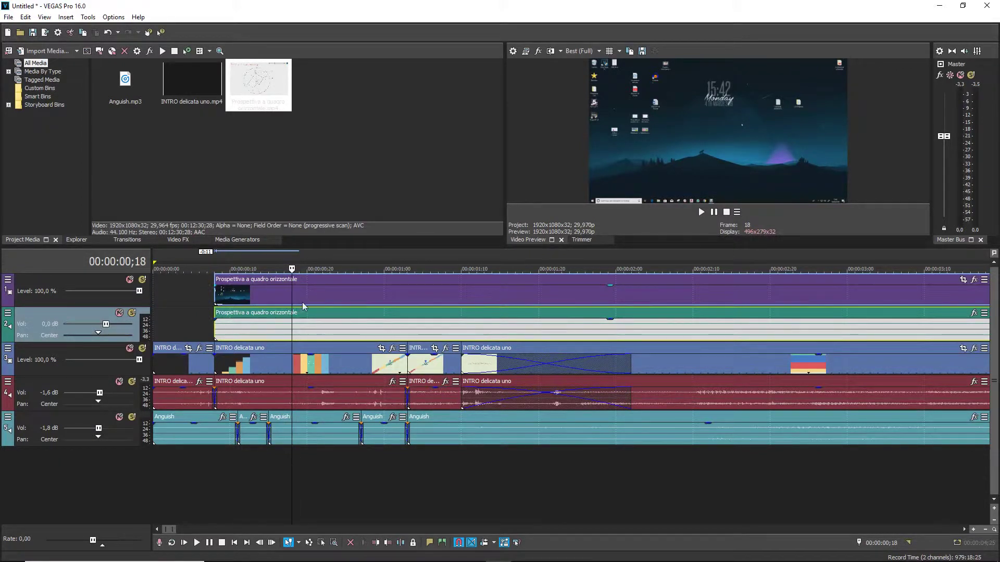
{"action": "left_click", "coordinate": [289, 296]}
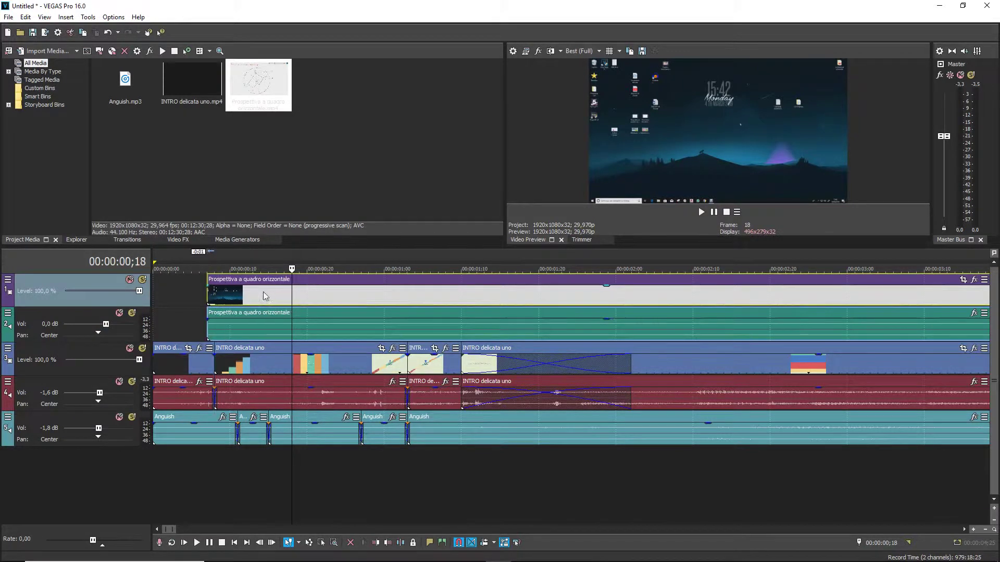
{"action": "mouse_move", "coordinate": [277, 297]}
{"action": "left_mouse_down"}
{"action": "mouse_move", "coordinate": [293, 297]}
{"action": "mouse_move", "coordinate": [258, 297]}
{"action": "mouse_move", "coordinate": [275, 298]}
{"action": "left_mouse_up"}
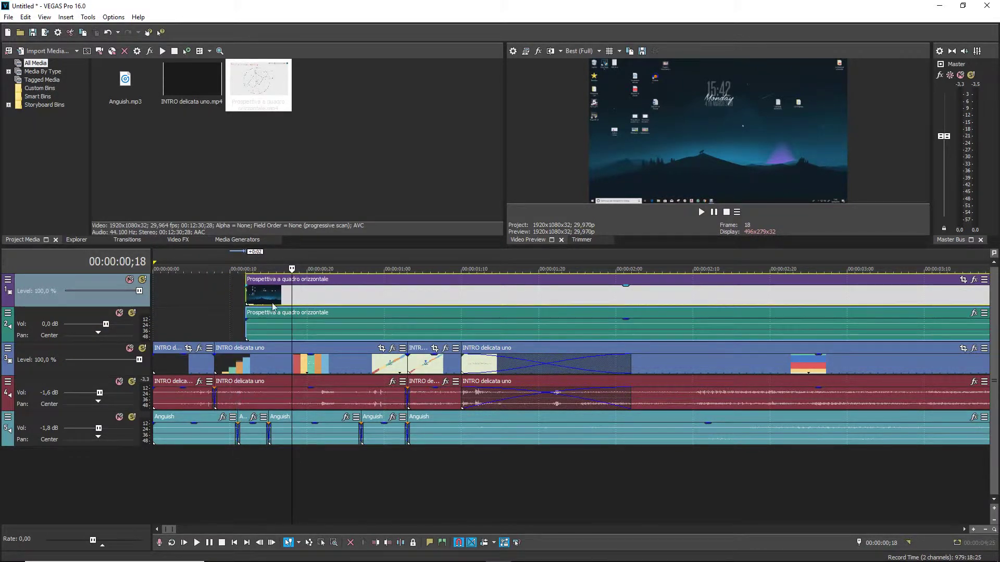
{"action": "left_click", "coordinate": [256, 331]}
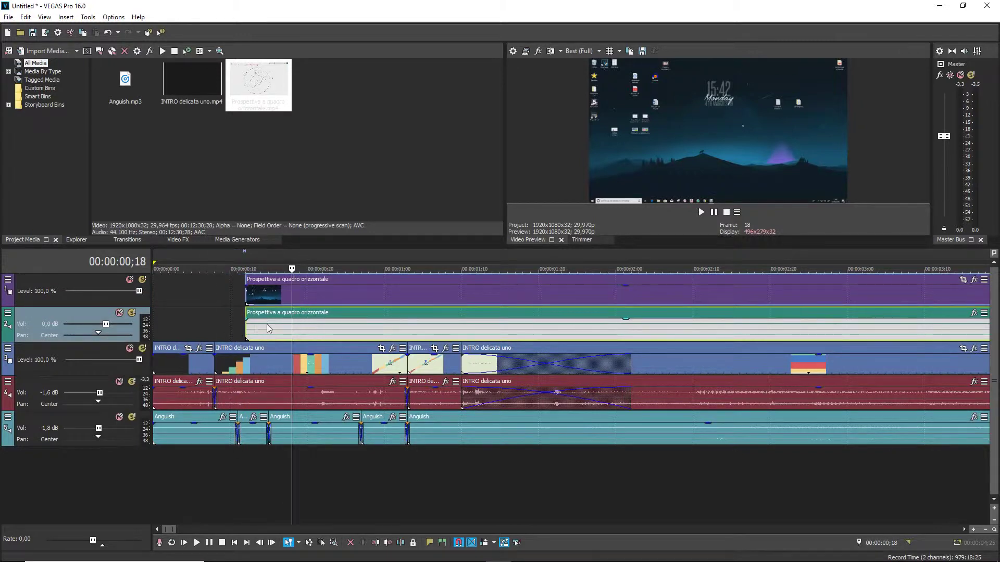
{"action": "left_click_drag", "start_coordinate": [266, 332], "coordinate": [251, 326]}
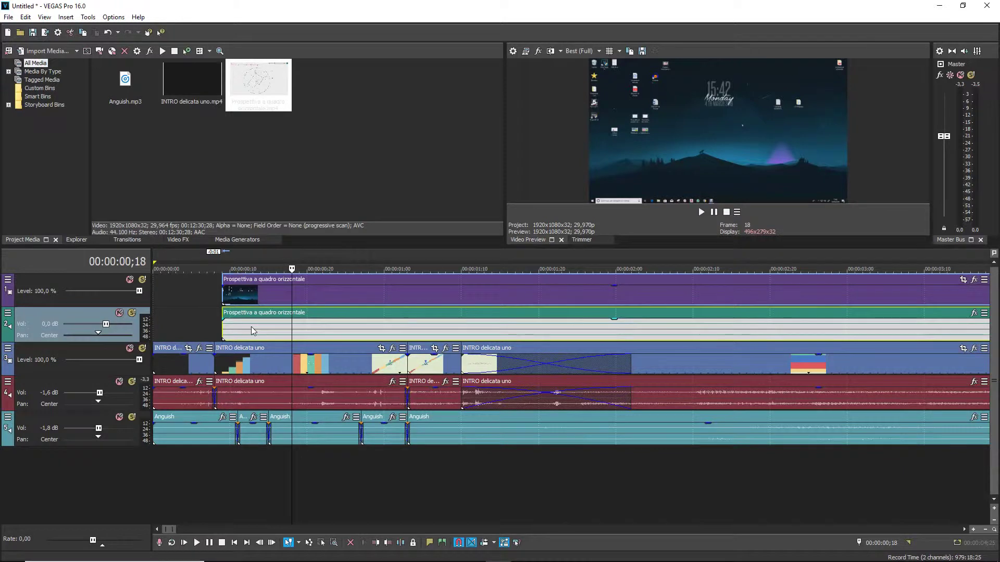
Try to delete the Prospettiva audio while it is linked to its video, and undo each deletion
{"action": "key", "text": "Delete"}
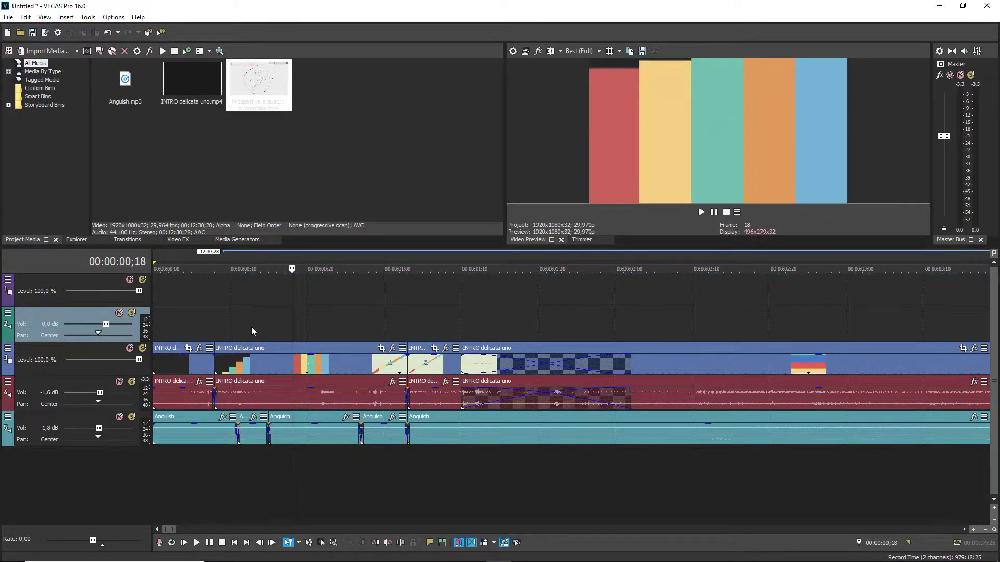
{"action": "key", "text": "ctrl+z"}
{"action": "right_click", "coordinate": [265, 326]}
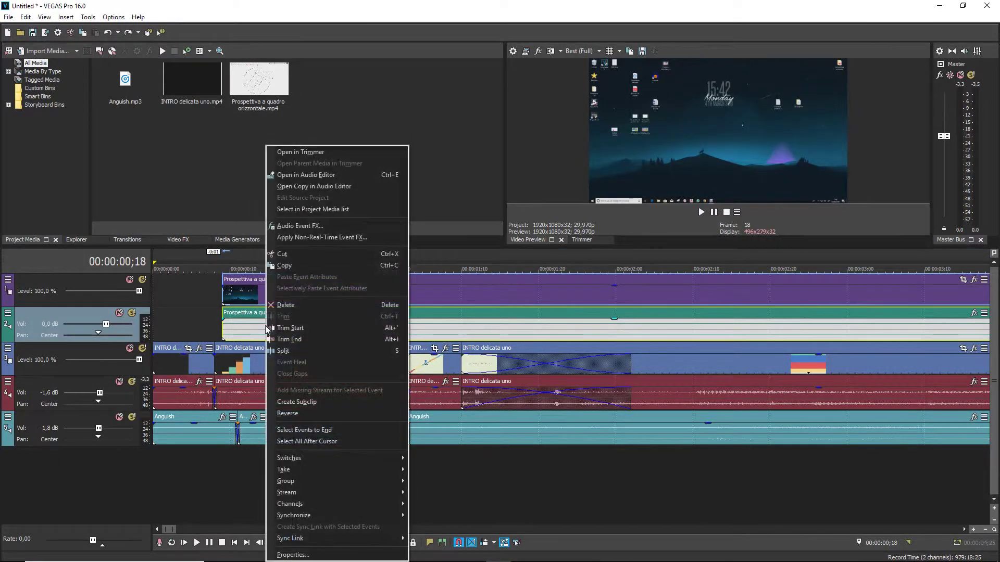
{"action": "left_click", "coordinate": [287, 306]}
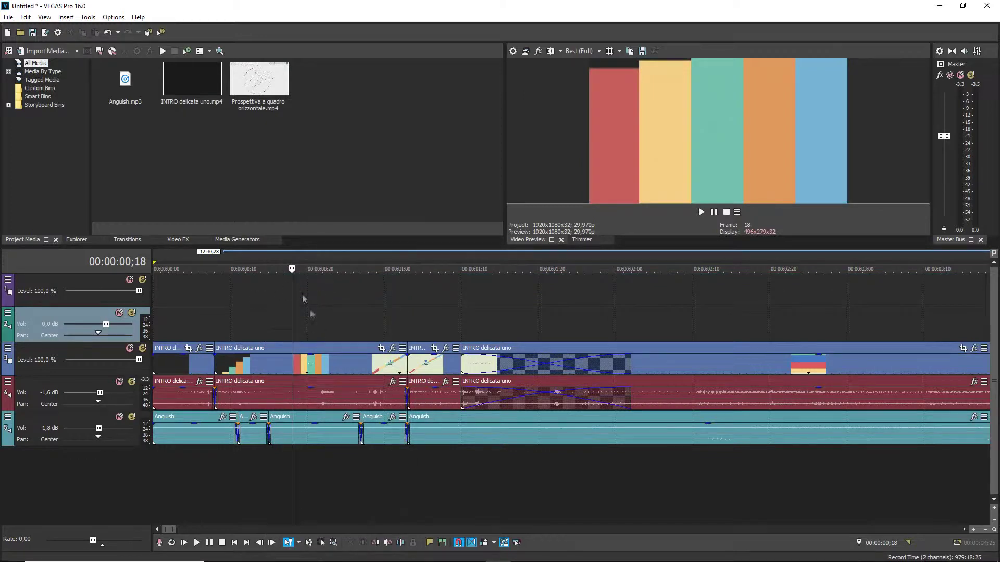
{"action": "key", "text": "ctrl+z"}
Shift the linked Prospettiva video and audio together to start at about 00:00:00;07
{"action": "left_click_drag", "start_coordinate": [274, 300], "coordinate": [215, 331]}
{"action": "left_click", "coordinate": [225, 332]}
{"action": "left_click", "coordinate": [240, 297]}
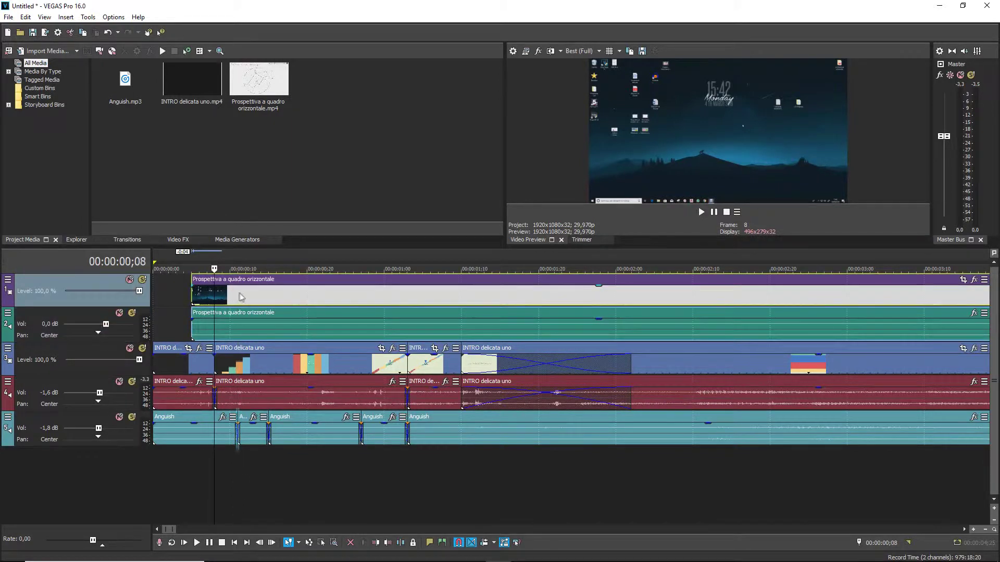
{"action": "left_click", "coordinate": [269, 323]}
{"action": "left_click_drag", "start_coordinate": [283, 295], "coordinate": [318, 331]}
{"action": "left_click", "coordinate": [319, 332]}
{"action": "left_click", "coordinate": [315, 290]}
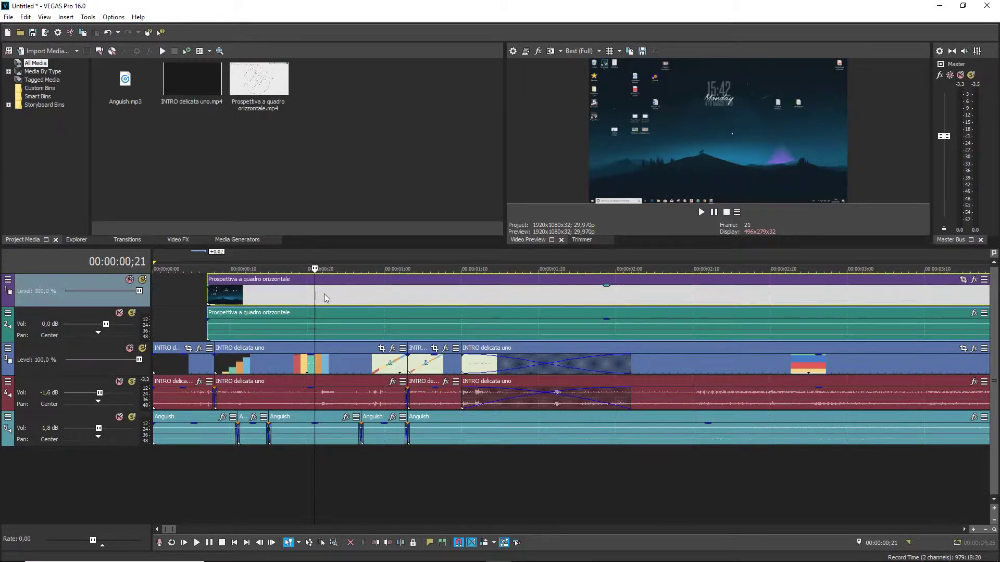
Separate the Prospettiva audio from its video and delete only the audio
{"action": "mouse_move", "coordinate": [324, 294]}
{"action": "left_mouse_down"}
{"action": "mouse_move", "coordinate": [422, 290]}
{"action": "mouse_move", "coordinate": [320, 289]}
{"action": "left_mouse_up"}
{"action": "mouse_move", "coordinate": [339, 327]}
{"action": "left_mouse_down"}
{"action": "mouse_move", "coordinate": [386, 326]}
{"action": "mouse_move", "coordinate": [345, 331]}
{"action": "left_mouse_up"}
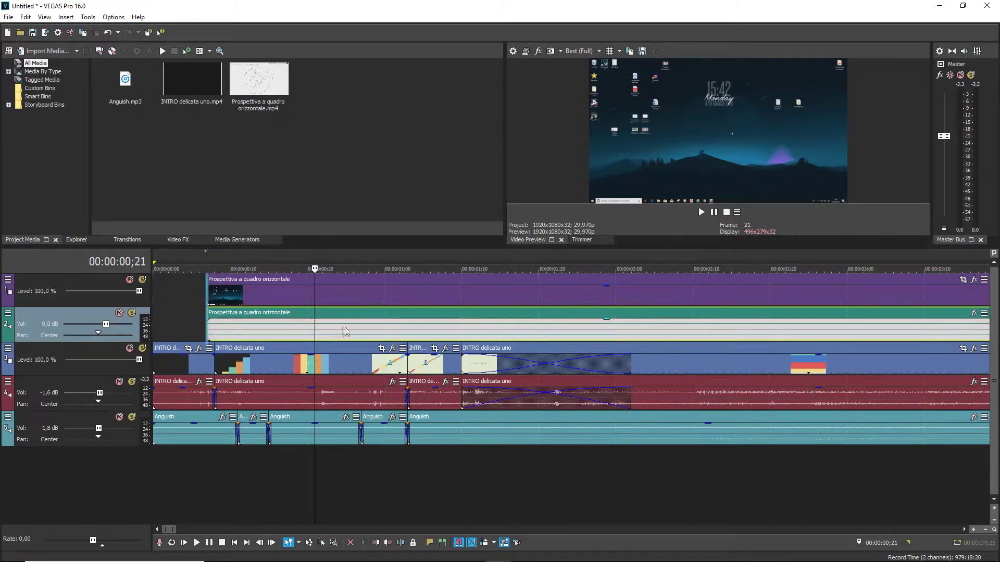
{"action": "key", "text": "Delete"}
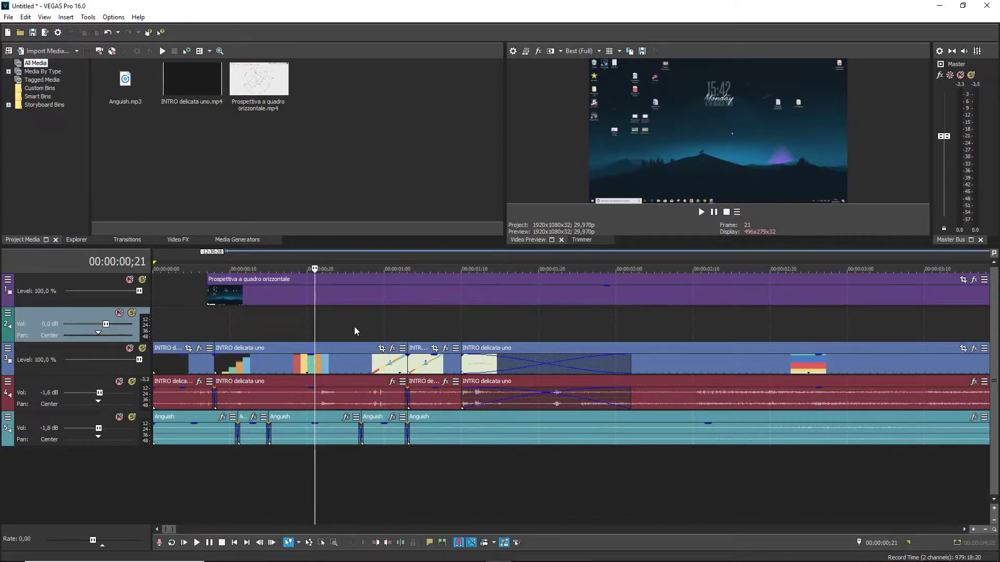
Cut the Prospettiva video at 00:00:00;28, discard the remainder, and shift the kept piece to start at about 00:00:00;15
{"action": "left_click_drag", "start_coordinate": [270, 292], "coordinate": [310, 293]}
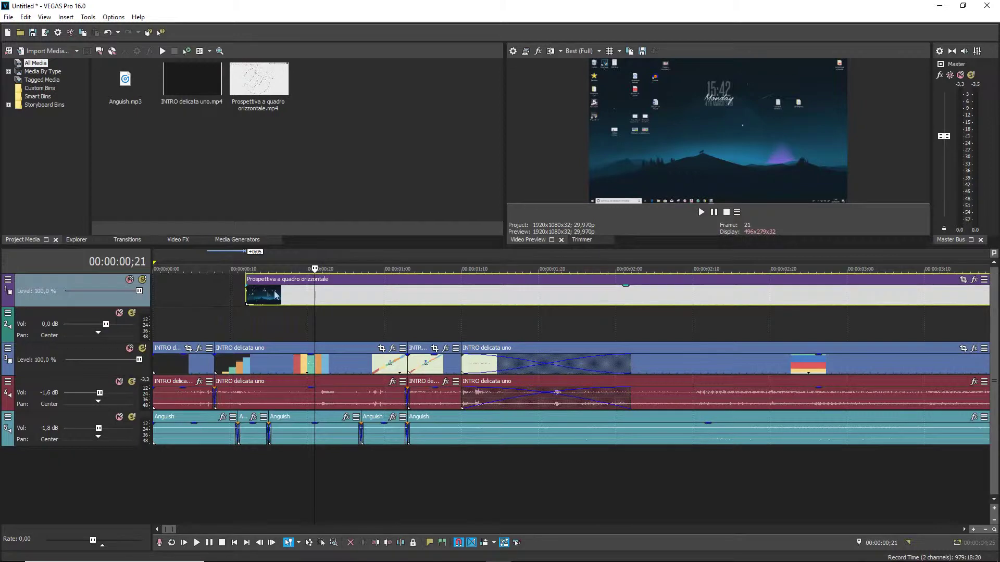
{"action": "left_click", "coordinate": [339, 296]}
{"action": "left_click", "coordinate": [351, 296]}
{"action": "left_click", "coordinate": [367, 295]}
{"action": "key", "text": "s"}
{"action": "left_click", "coordinate": [405, 298]}
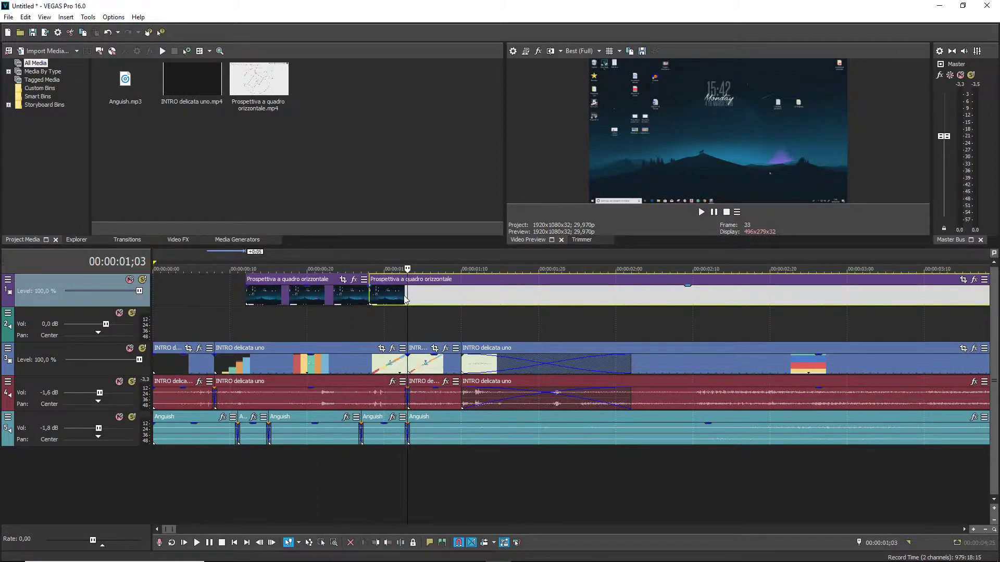
{"action": "key", "text": "Delete"}
{"action": "left_click_drag", "start_coordinate": [305, 295], "coordinate": [326, 296]}
Lower the intro audio track's volume to -Inf. and the Anguish music track's volume to -49,4 dB
{"action": "left_click", "coordinate": [254, 316]}
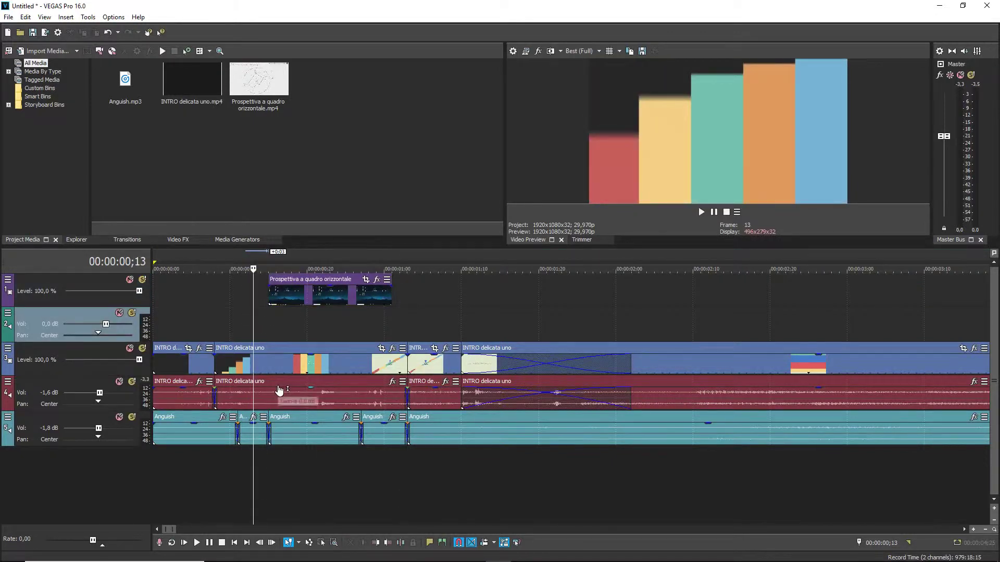
{"action": "left_click_drag", "start_coordinate": [99, 392], "coordinate": [62, 393]}
{"action": "left_click_drag", "start_coordinate": [93, 428], "coordinate": [65, 428]}
Play the timeline from about 00:00:00;11 past the end of the Prospettiva piece to preview the overlay
{"action": "left_click", "coordinate": [249, 312]}
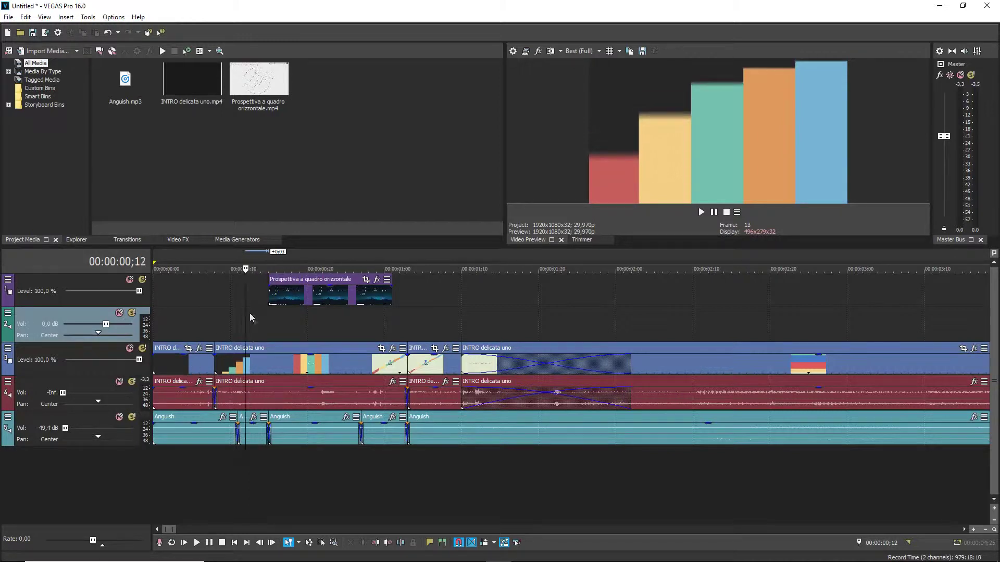
{"action": "key", "text": "space"}
{"action": "left_click", "coordinate": [237, 314]}
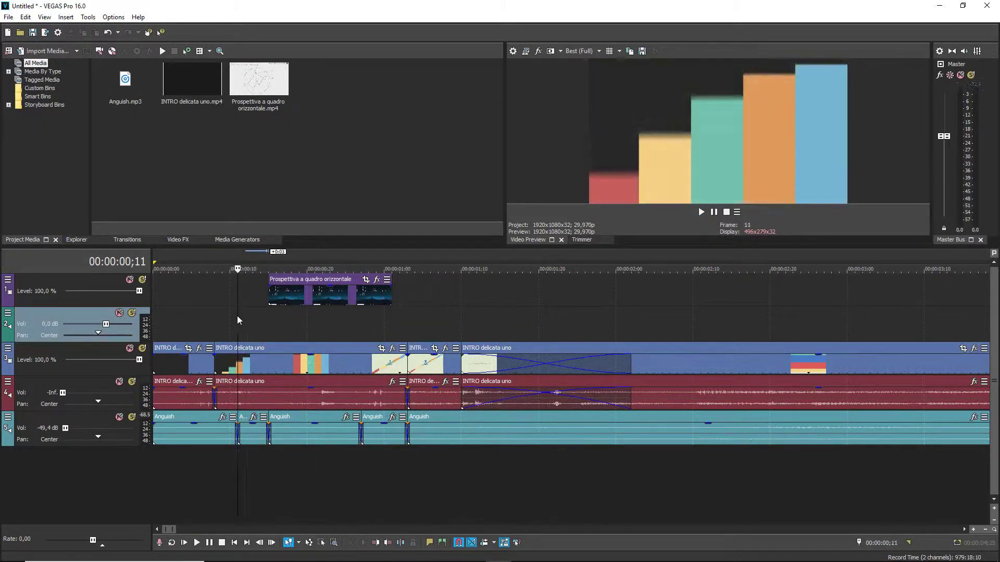
{"action": "key", "text": "space"}
{"action": "key", "text": "space"}
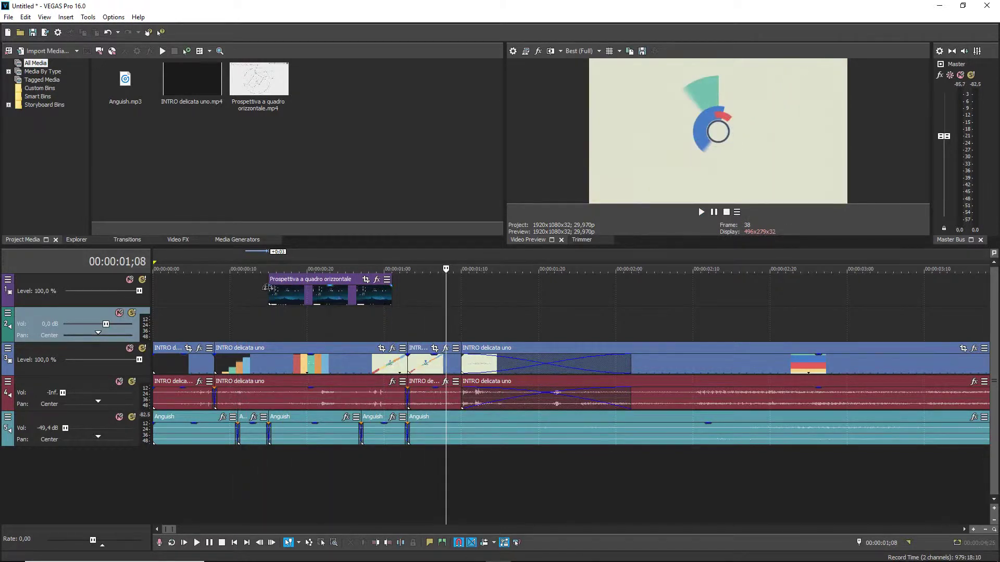
Scrub the playhead across the Prospettiva piece to examine where it covers the intro video
{"action": "left_click", "coordinate": [246, 312]}
{"action": "left_click_drag", "start_coordinate": [247, 327], "coordinate": [368, 325]}
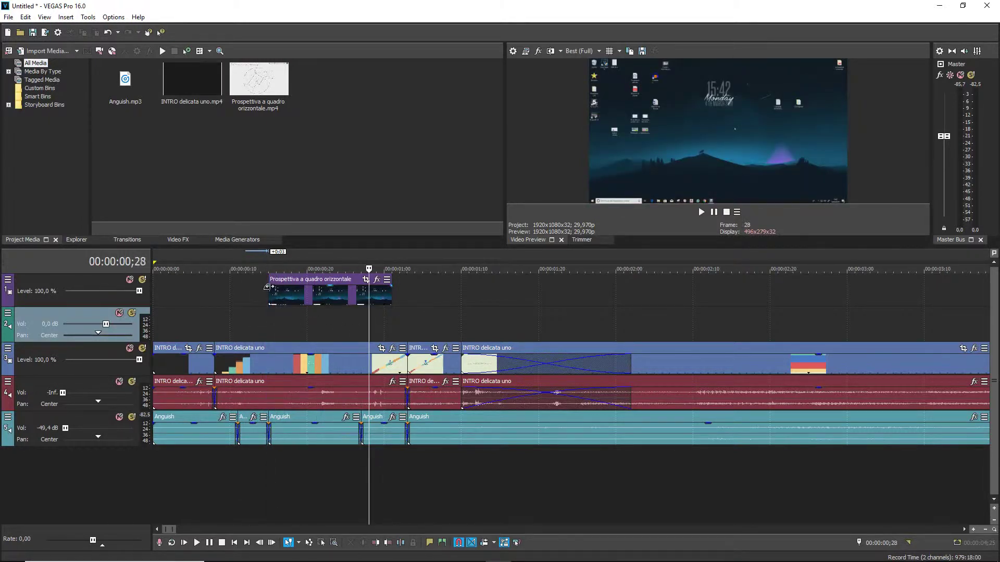
{"action": "left_click_drag", "start_coordinate": [270, 276], "coordinate": [307, 290]}
{"action": "left_click_drag", "start_coordinate": [391, 275], "coordinate": [356, 287]}
{"action": "left_click", "coordinate": [254, 320]}
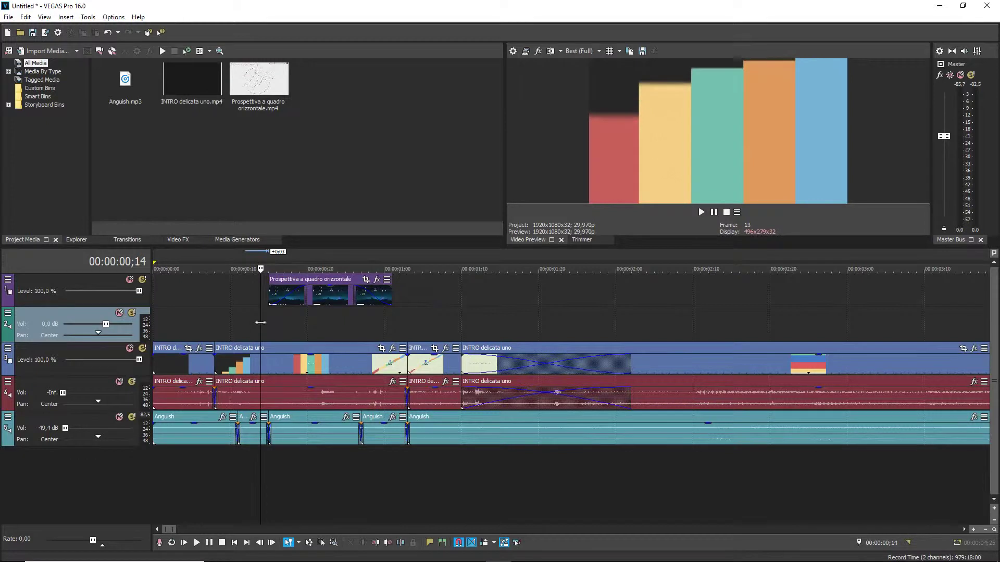
{"action": "left_click", "coordinate": [275, 323]}
{"action": "left_click_drag", "start_coordinate": [275, 323], "coordinate": [338, 323]}
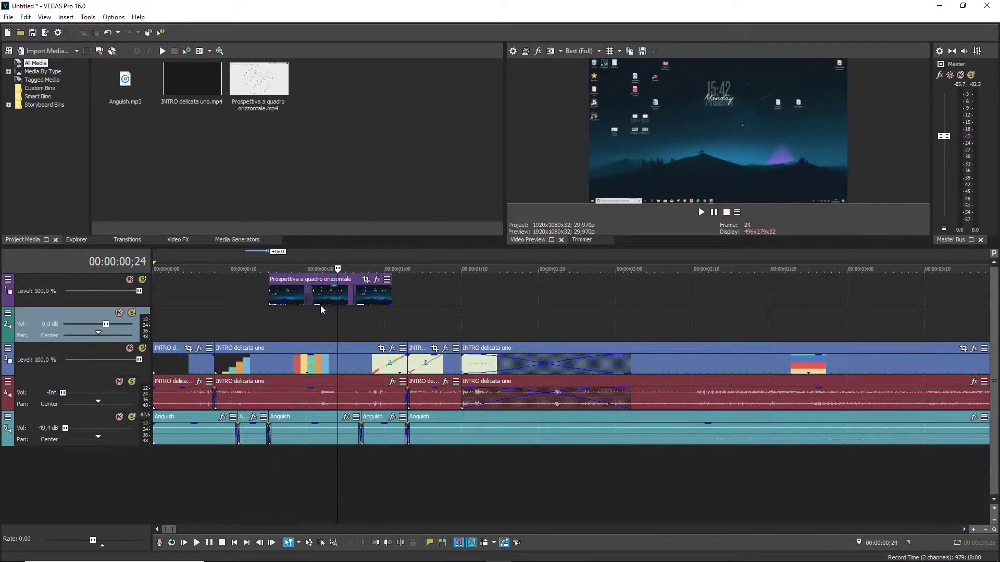
Insert a new video track and place a (Legacy) Text Default Text event on it, starting at 00:00:00;15
{"action": "right_click", "coordinate": [86, 478]}
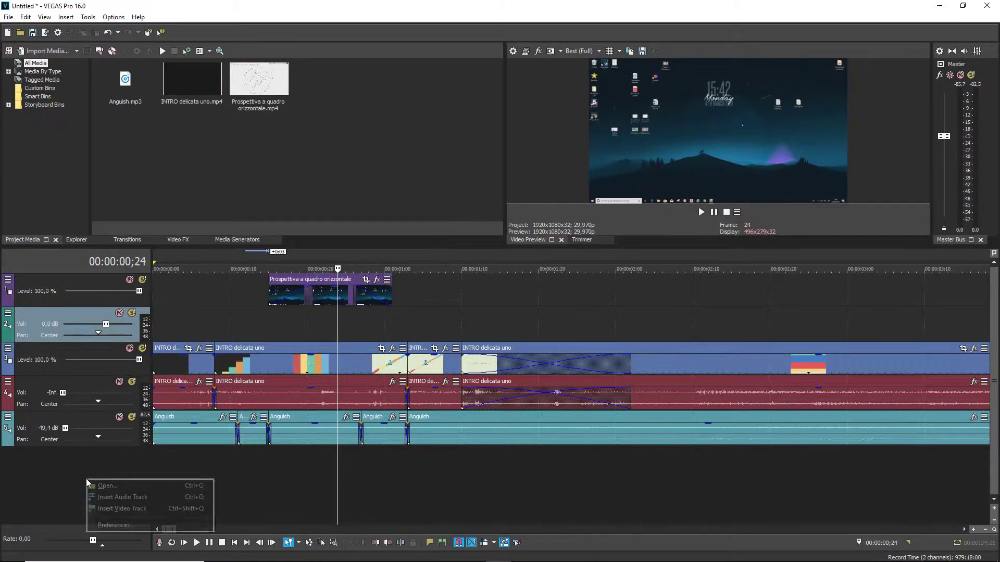
{"action": "left_click", "coordinate": [118, 509]}
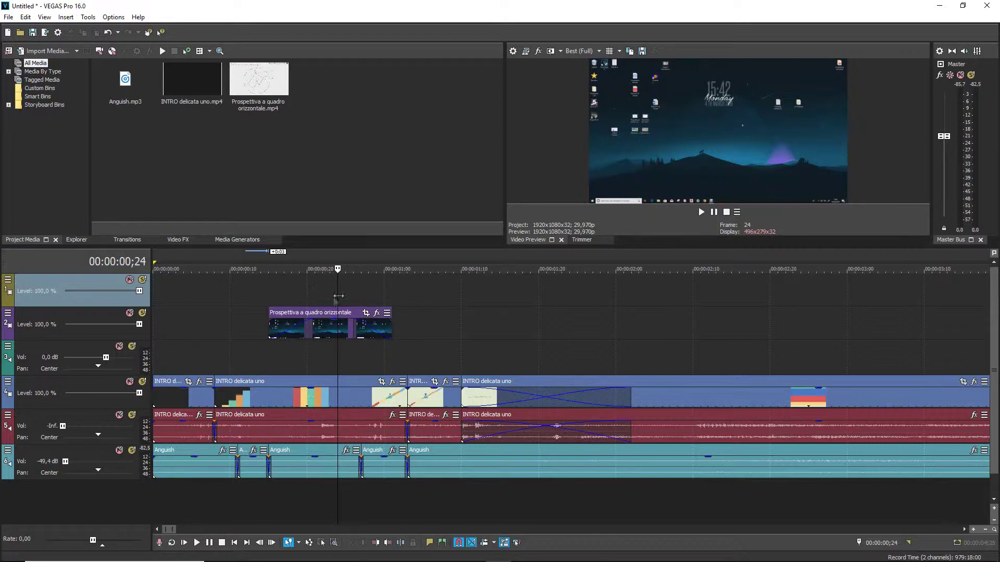
{"action": "left_click", "coordinate": [248, 239]}
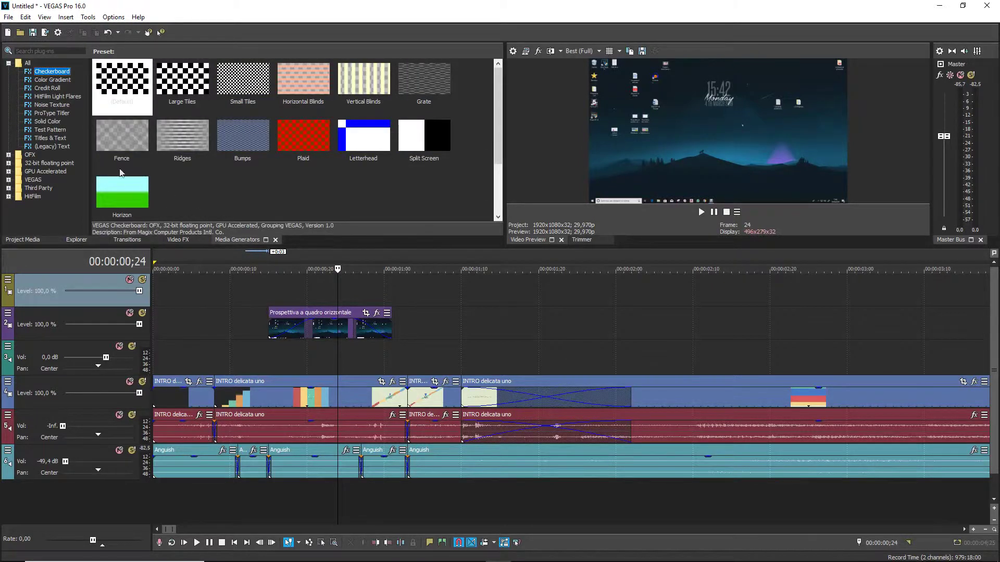
{"action": "left_click", "coordinate": [47, 138]}
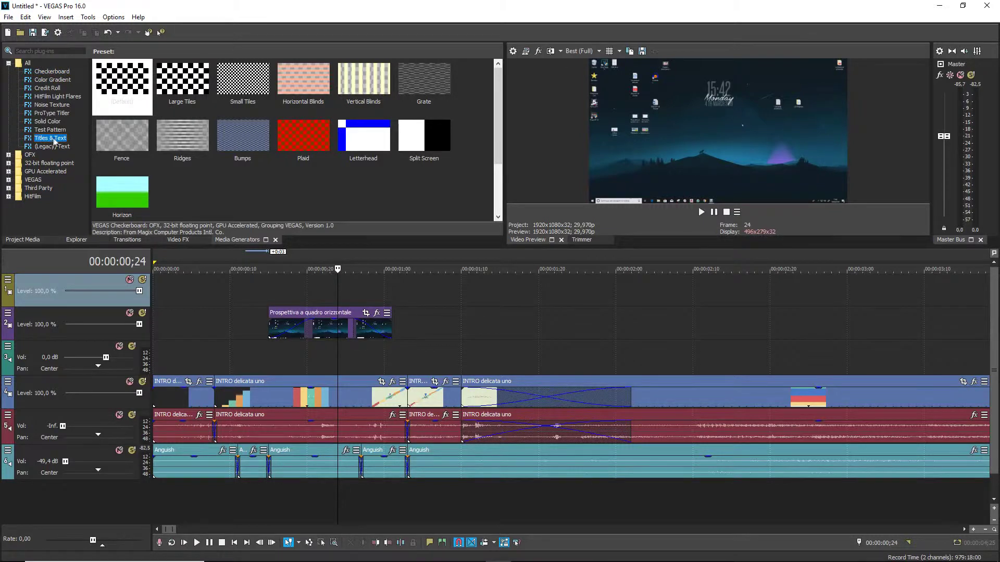
{"action": "left_click", "coordinate": [62, 146]}
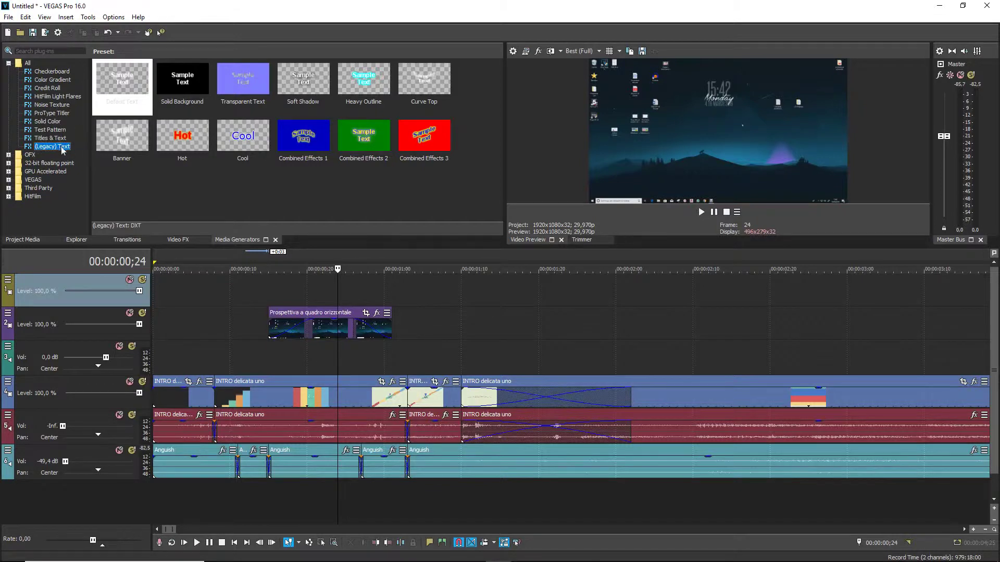
{"action": "left_click_drag", "start_coordinate": [123, 76], "coordinate": [133, 102]}
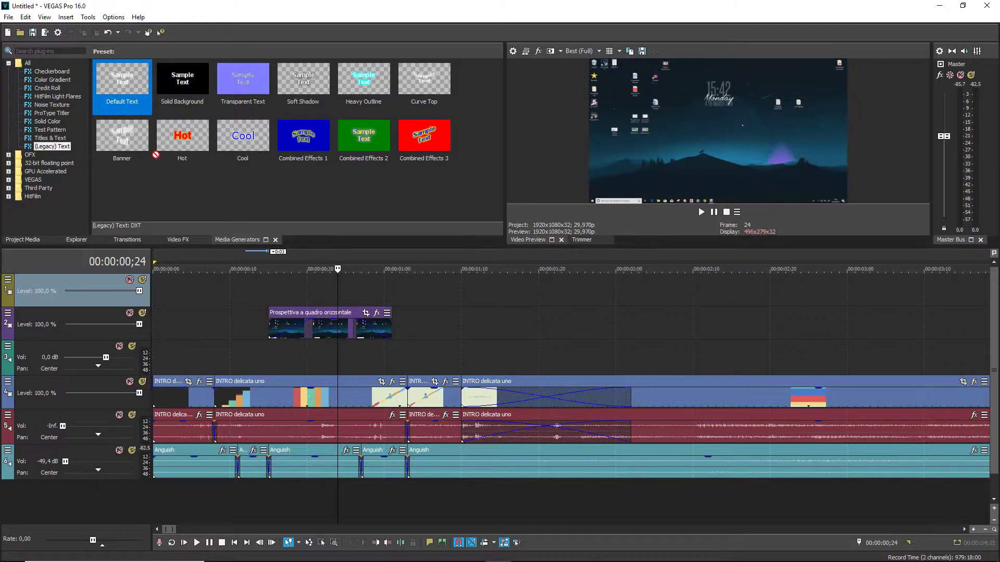
{"action": "left_click_drag", "start_coordinate": [187, 212], "coordinate": [273, 288]}
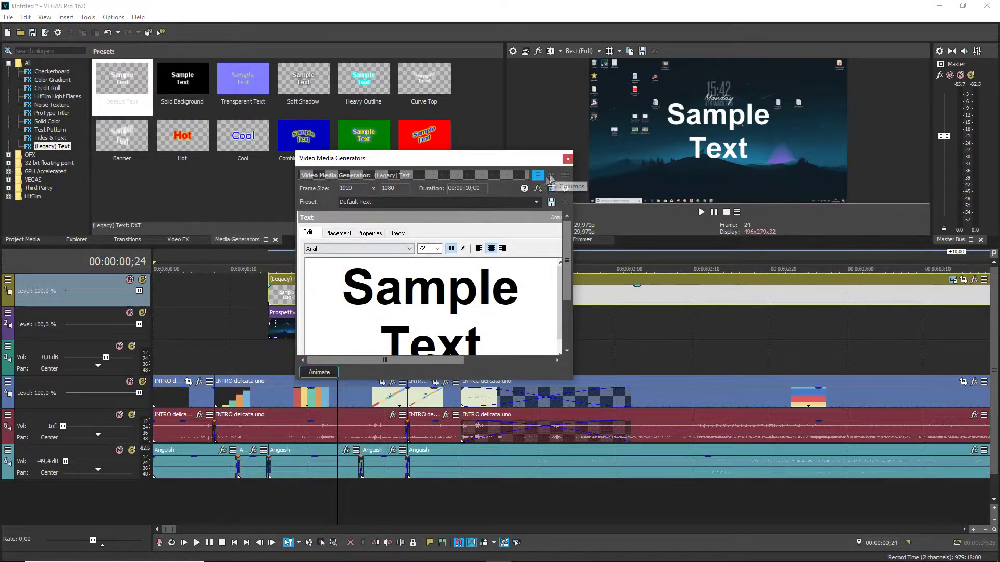
{"action": "left_click", "coordinate": [567, 158]}
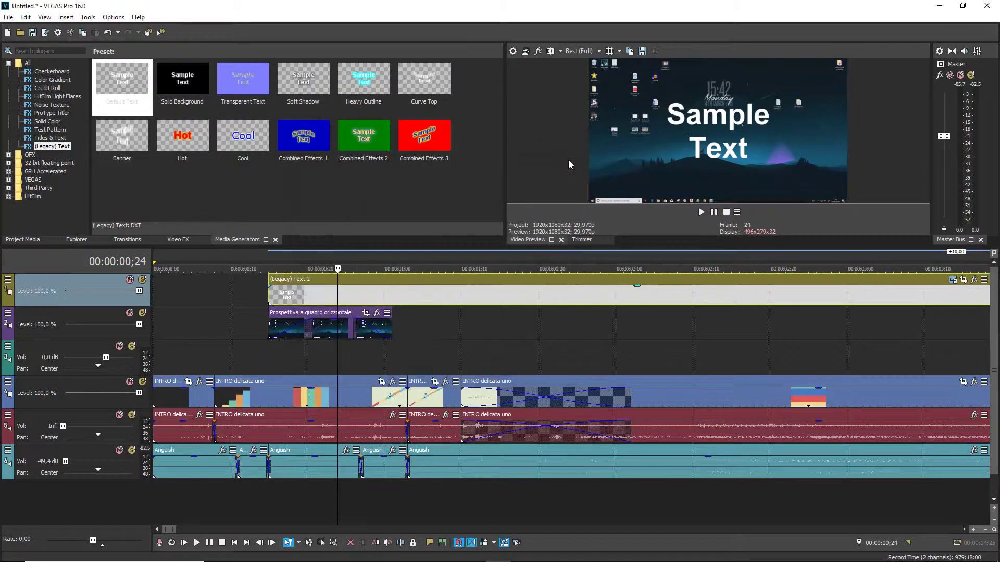
Split the text event at 00:00:01;20 and delete the part after the cut
{"action": "left_click", "coordinate": [395, 294]}
{"action": "left_click", "coordinate": [536, 293]}
{"action": "key", "text": "s"}
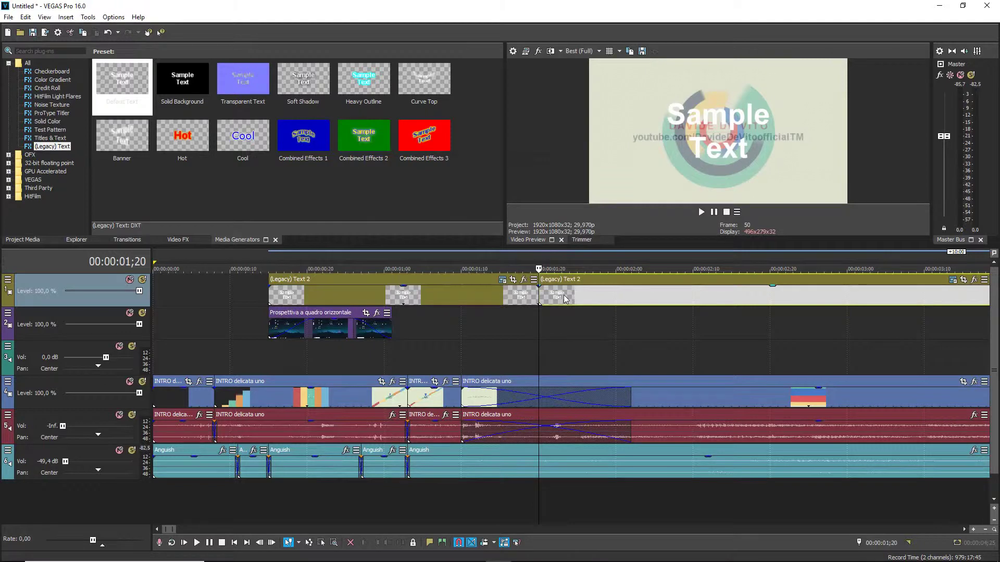
{"action": "left_click", "coordinate": [562, 295]}
{"action": "key", "text": "Delete"}
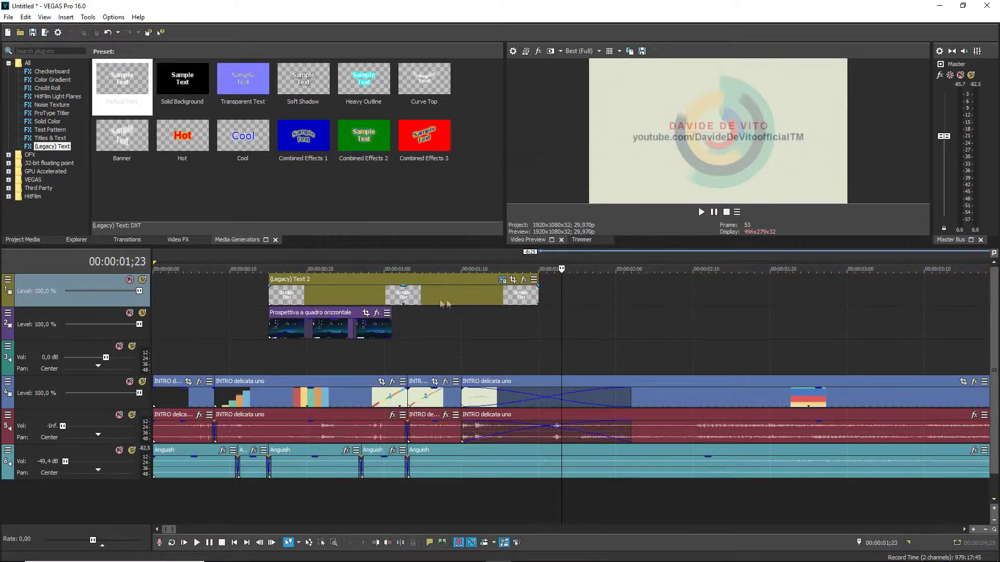
Replace the sample text in the text event with "Ciao, sono" and the presenter's first name, at font size 22
{"action": "left_click", "coordinate": [339, 295]}
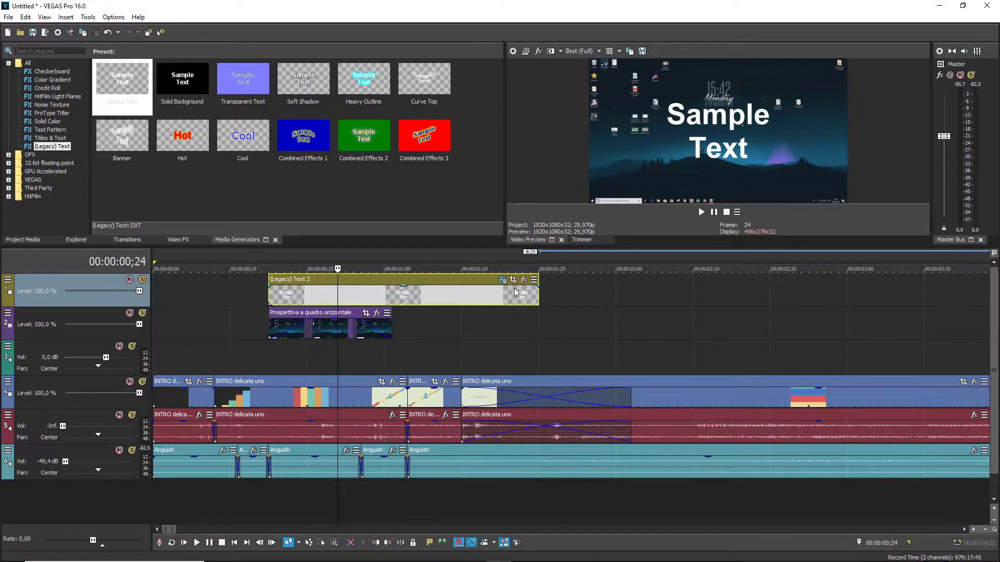
{"action": "scroll", "coordinate": [513, 288], "scroll_direction": "up", "scroll_amount": 2}
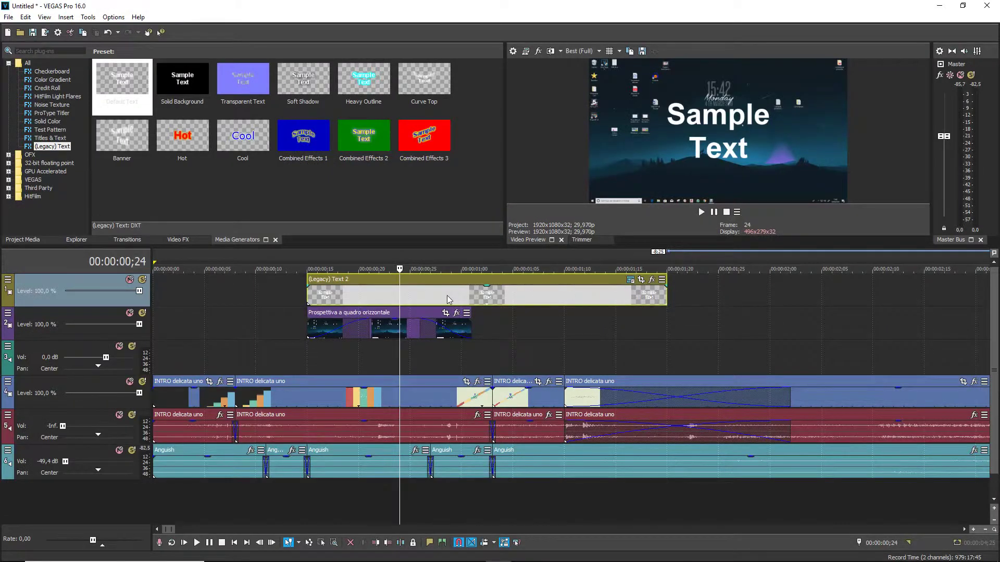
{"action": "right_click", "coordinate": [446, 295]}
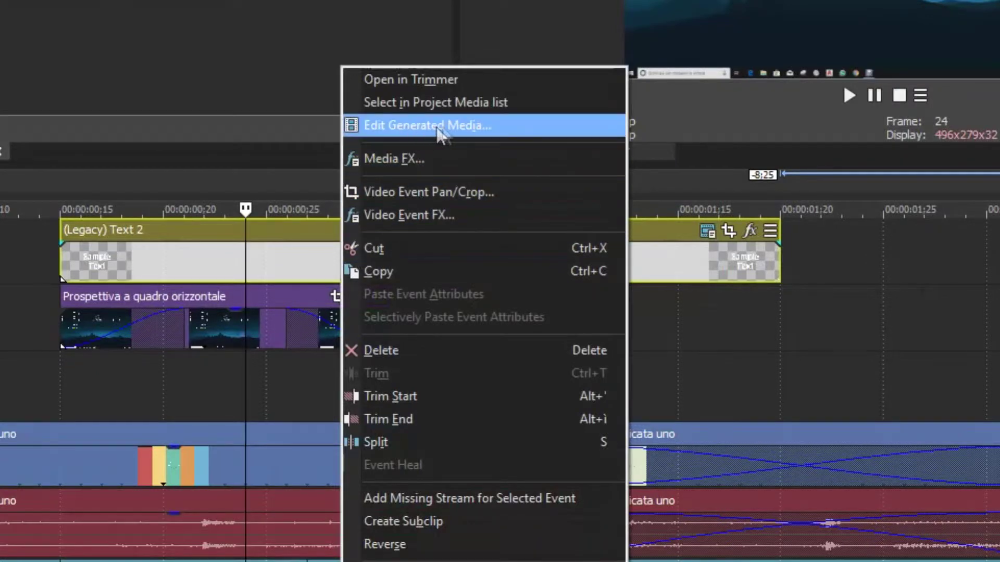
{"action": "left_click", "coordinate": [472, 125]}
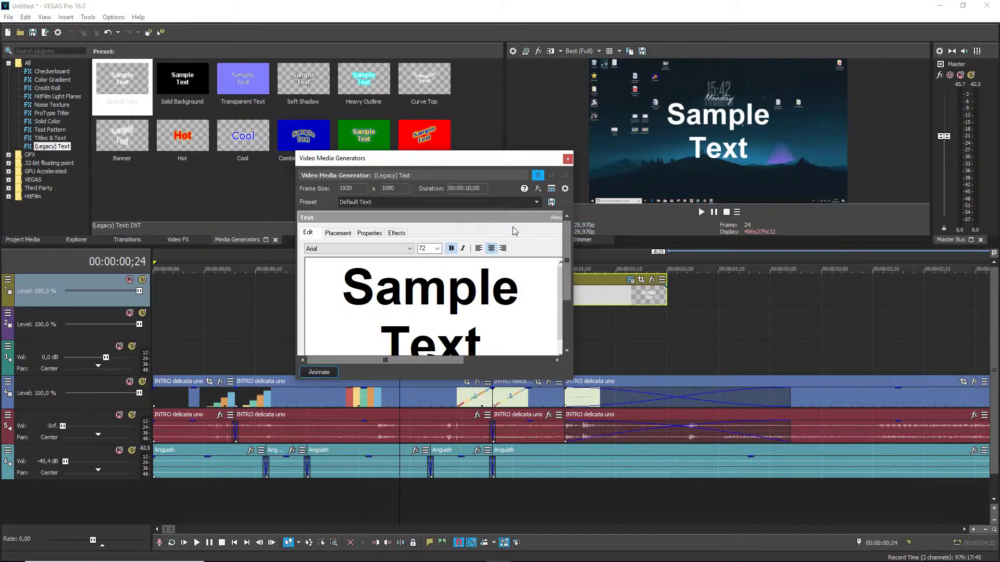
{"action": "left_click_drag", "start_coordinate": [297, 152], "coordinate": [181, 61]}
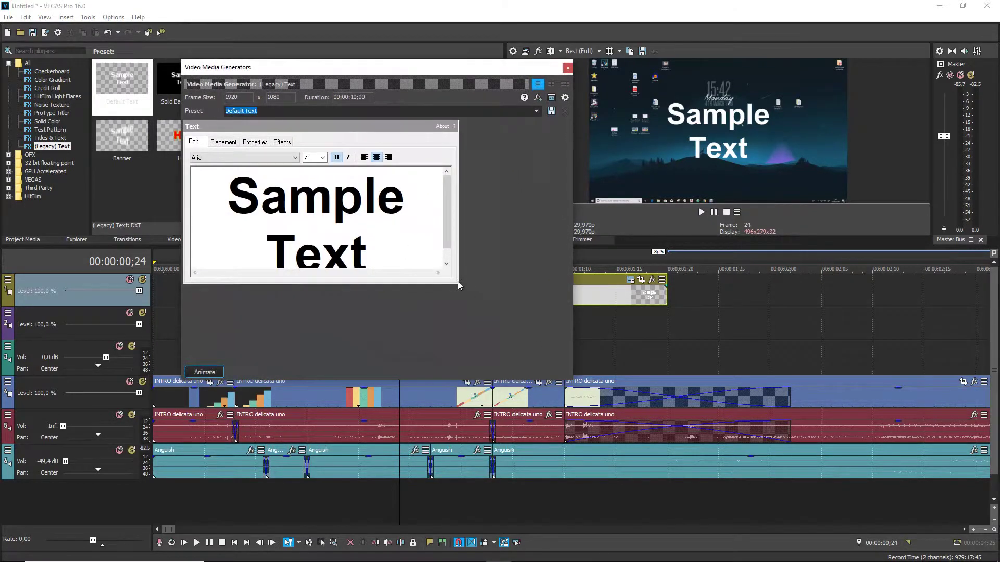
{"action": "left_click_drag", "start_coordinate": [379, 257], "coordinate": [216, 148]}
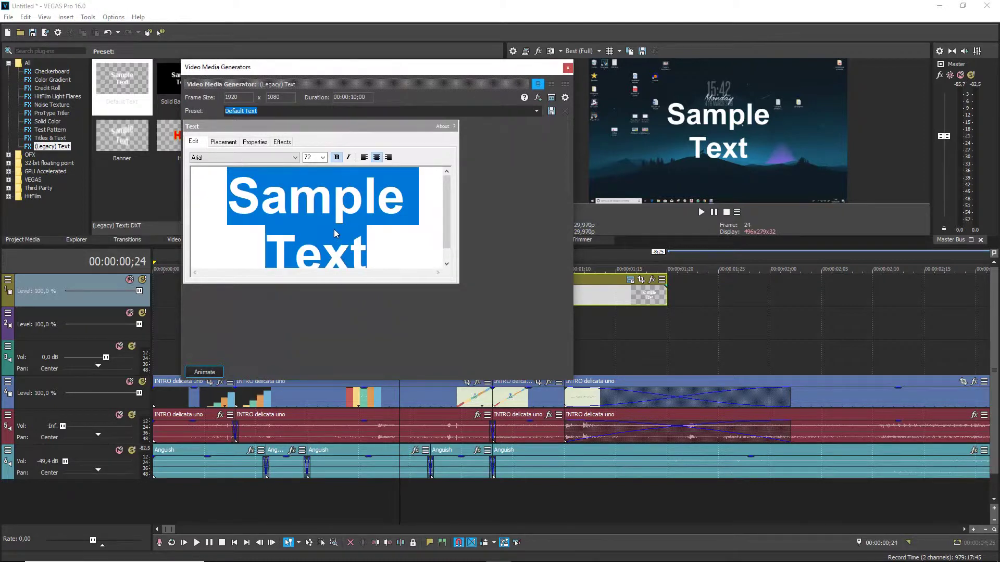
{"action": "key", "text": "Delete"}
{"action": "left_click", "coordinate": [323, 157]}
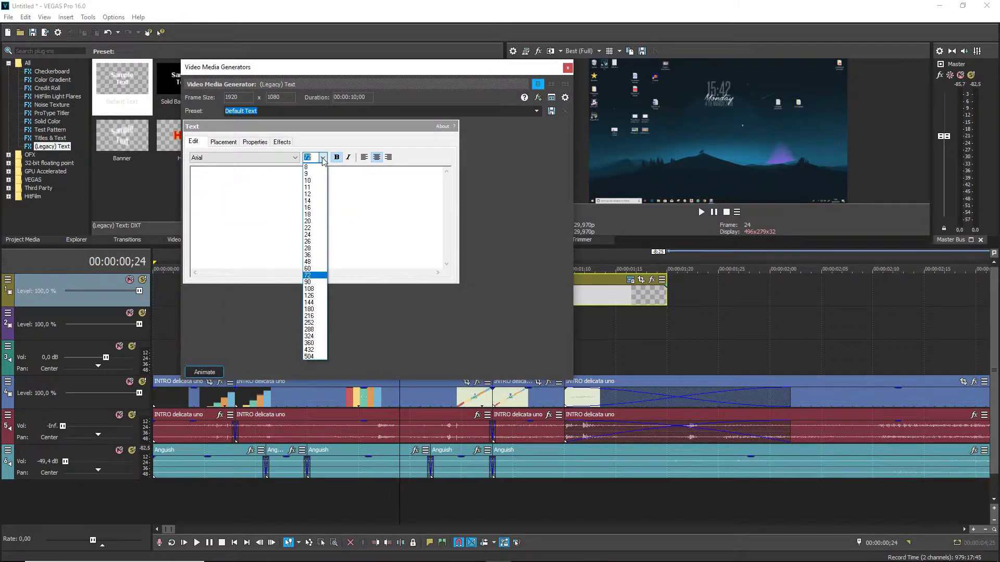
{"action": "left_click", "coordinate": [308, 234]}
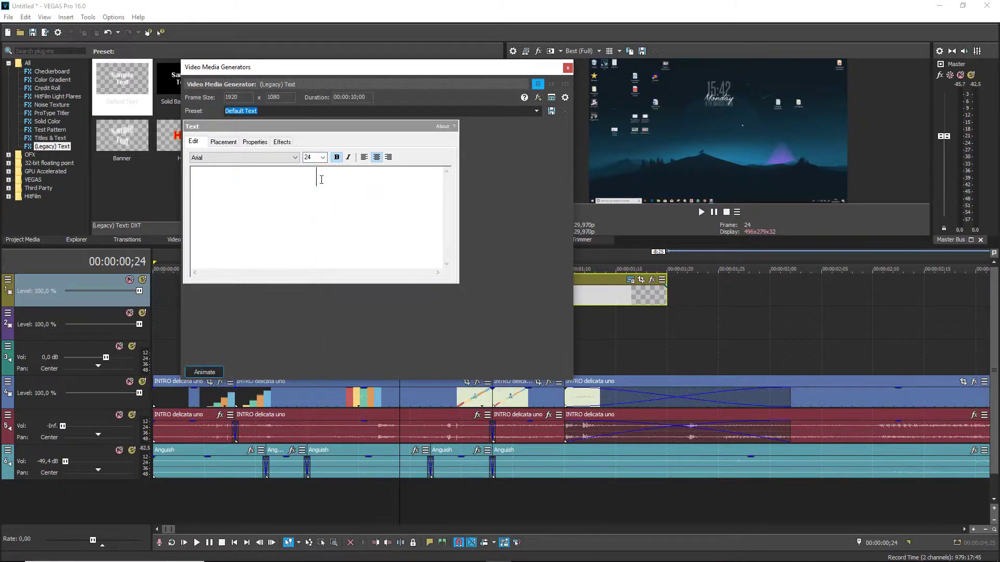
{"action": "type", "text": "Ciao, sono Davide."}
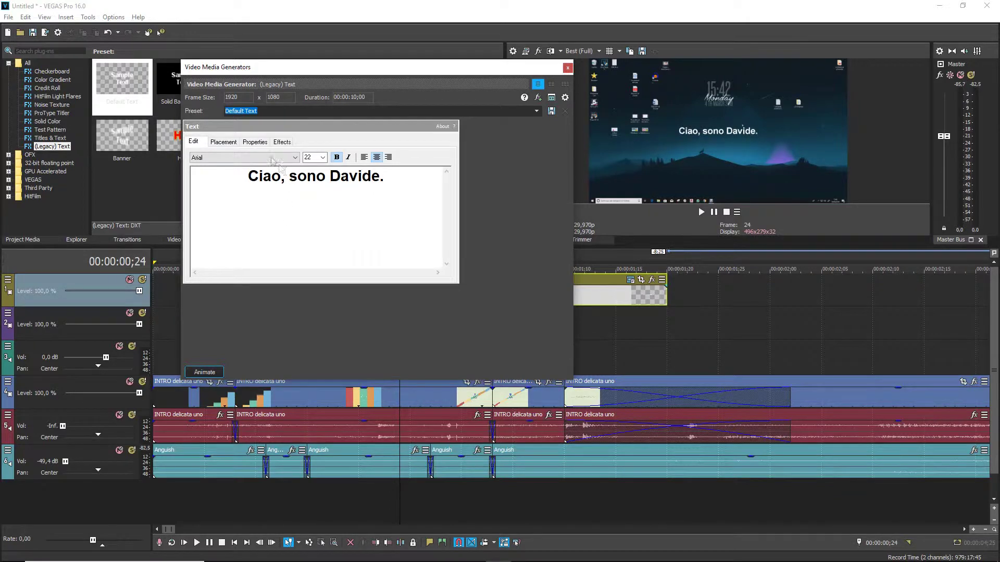
Set the text color to yellow (R 242, G 240, B 0) and close the text generator settings
{"action": "left_click", "coordinate": [255, 142]}
{"action": "mouse_move", "coordinate": [241, 196]}
{"action": "left_mouse_down"}
{"action": "mouse_move", "coordinate": [305, 205]}
{"action": "mouse_move", "coordinate": [240, 203]}
{"action": "left_mouse_up"}
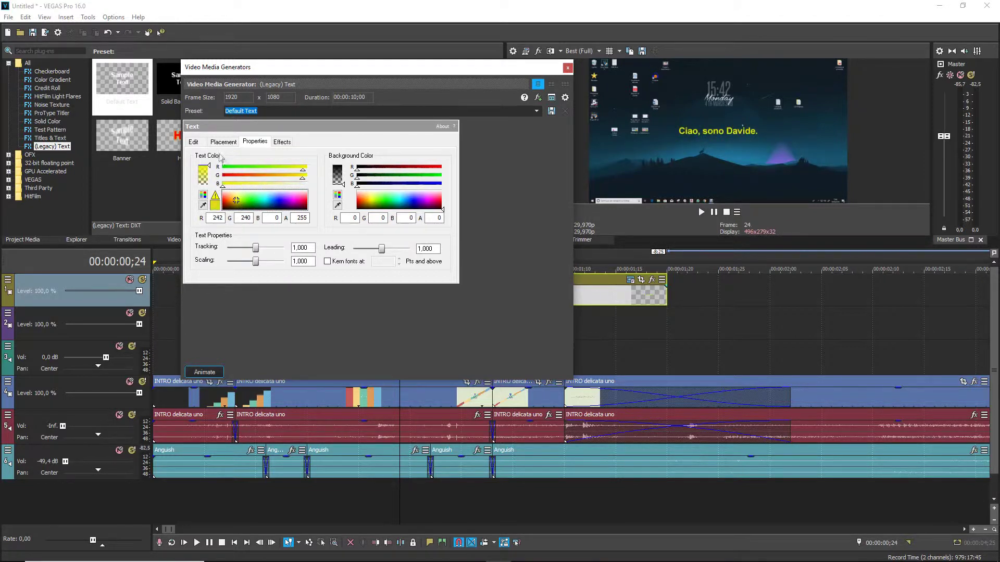
{"action": "left_click", "coordinate": [195, 142]}
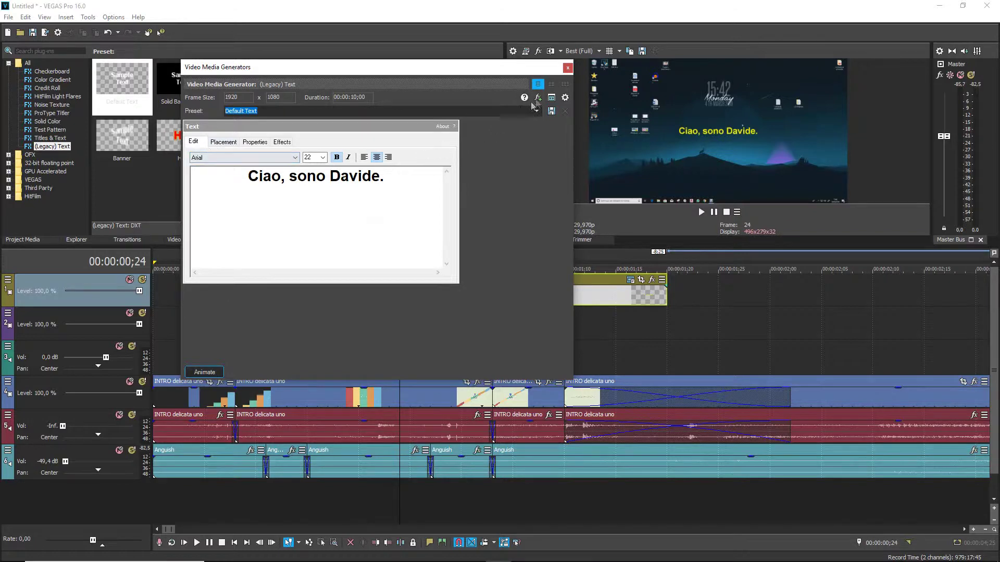
{"action": "left_click", "coordinate": [567, 69]}
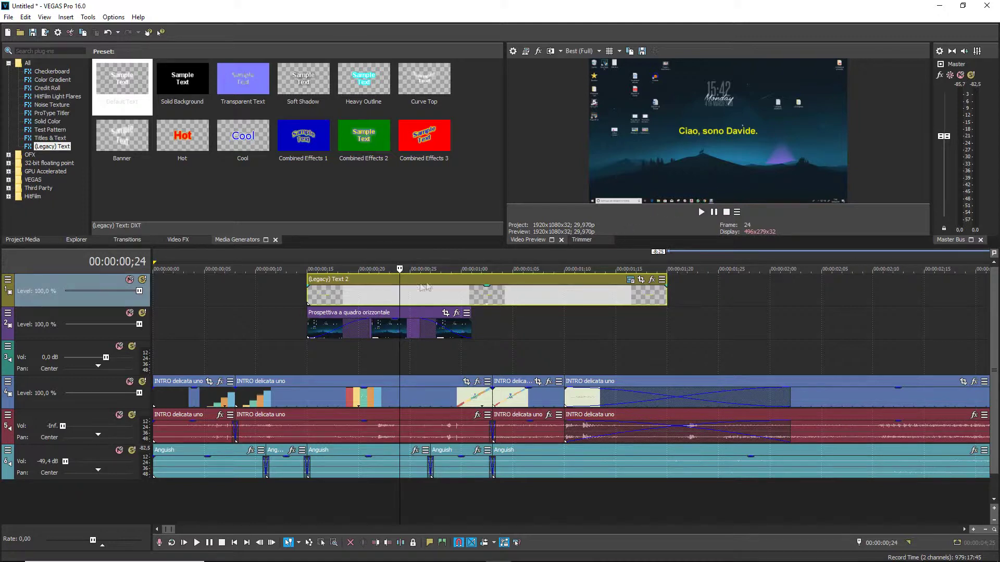
{"action": "key", "text": "alt+Right"}
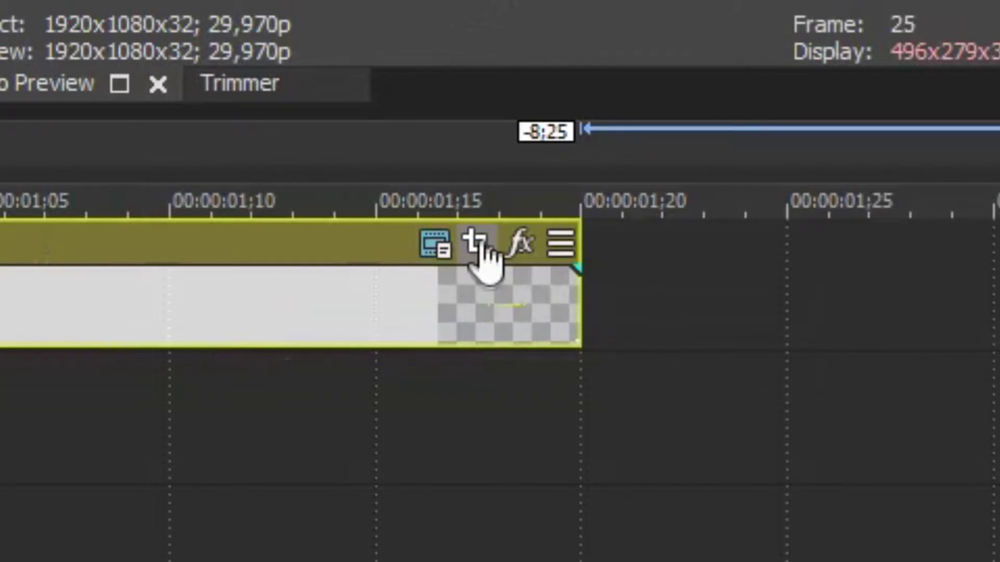
{"action": "left_click", "coordinate": [478, 244]}
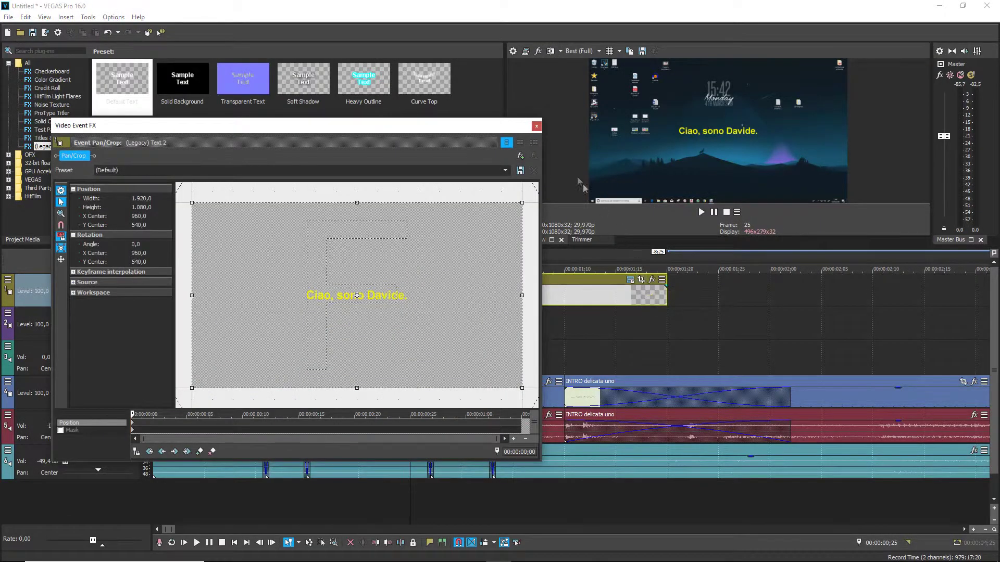
{"action": "left_click", "coordinate": [536, 126]}
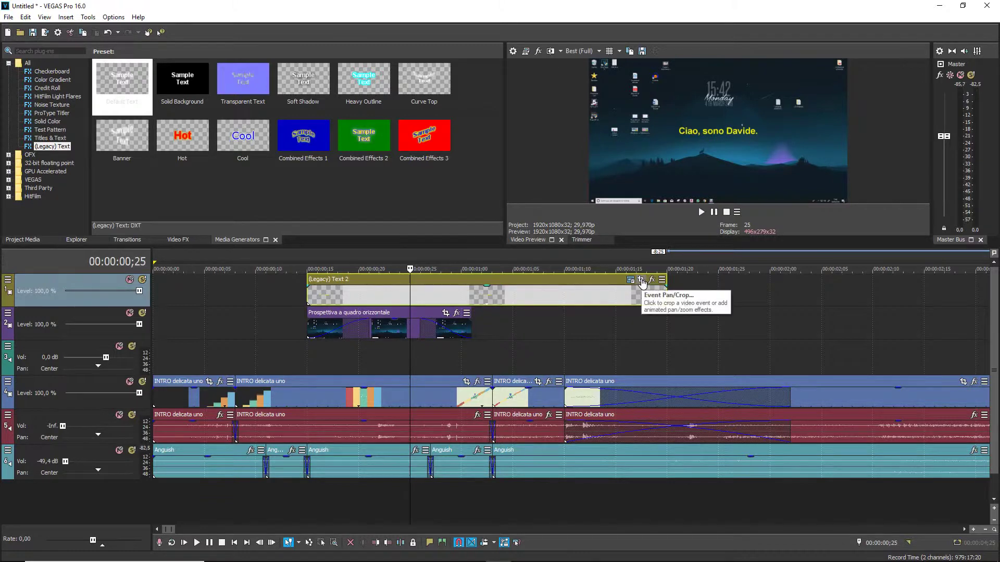
Lower the text in the picture by moving its Pan/Crop frame to X Center 960,0 and Y Center 212,5
{"action": "left_click", "coordinate": [579, 292]}
{"action": "right_click", "coordinate": [563, 293]}
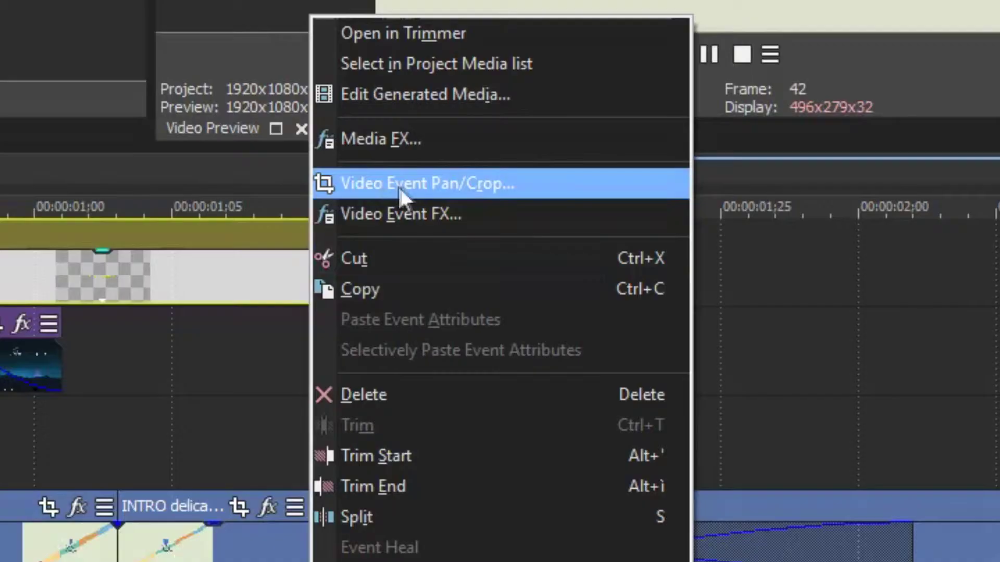
{"action": "left_click", "coordinate": [492, 181]}
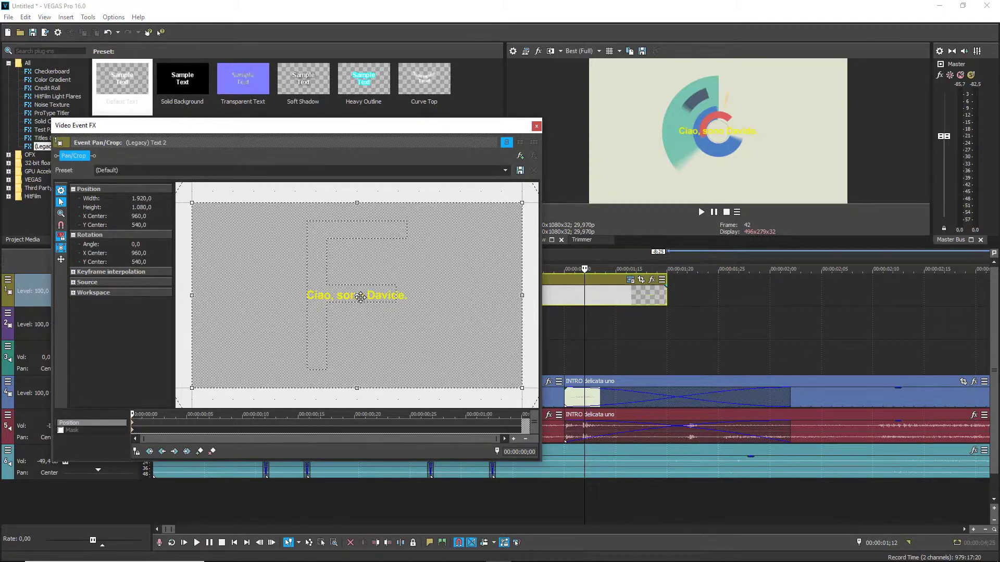
{"action": "scroll", "coordinate": [358, 296], "scroll_direction": "down", "scroll_amount": 4}
{"action": "scroll", "coordinate": [359, 296], "scroll_direction": "up", "scroll_amount": 2}
{"action": "scroll", "coordinate": [358, 296], "scroll_direction": "down", "scroll_amount": 2}
{"action": "scroll", "coordinate": [358, 296], "scroll_direction": "down", "scroll_amount": 3}
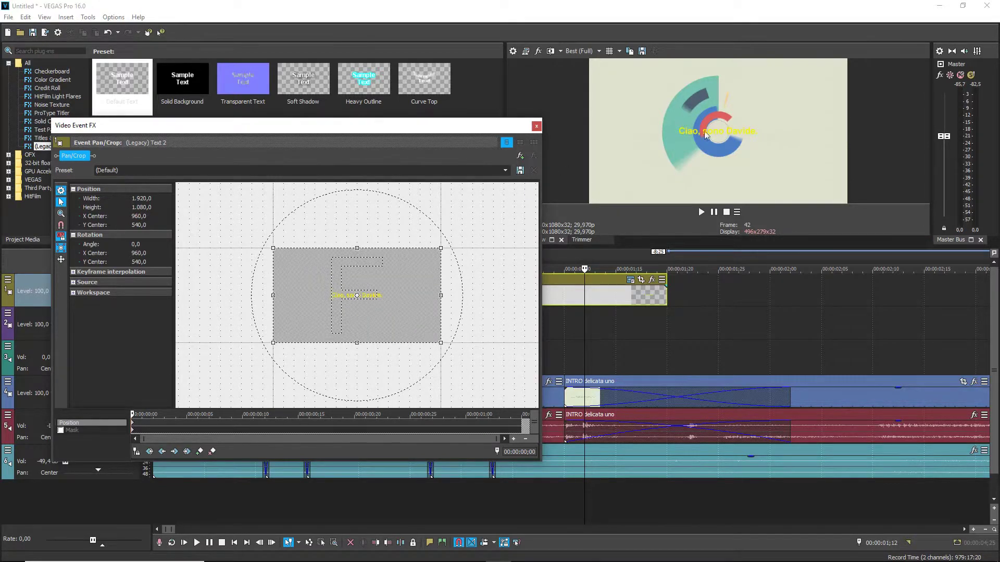
{"action": "left_click_drag", "start_coordinate": [366, 298], "coordinate": [363, 259]}
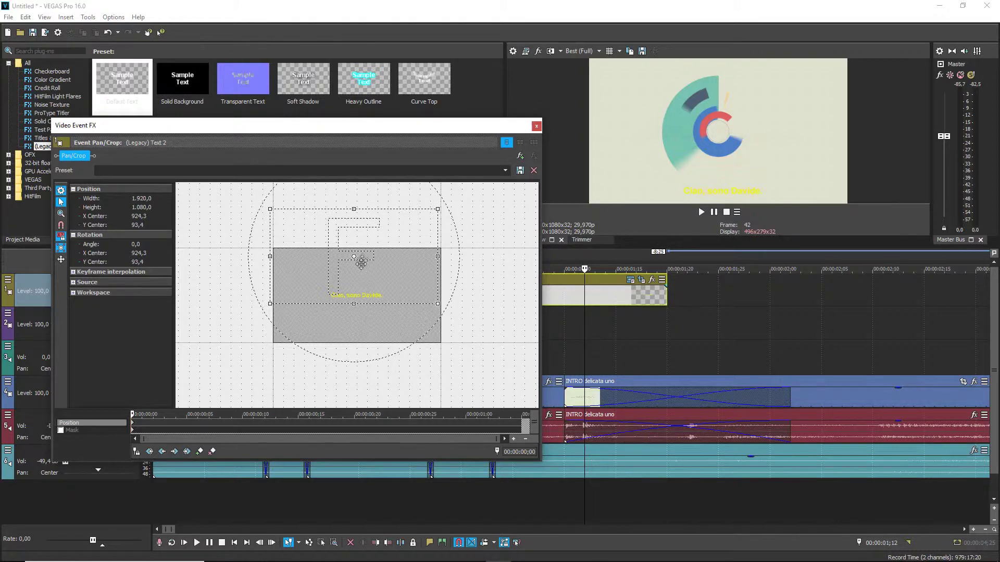
{"action": "mouse_move", "coordinate": [354, 263]}
{"action": "left_mouse_down"}
{"action": "mouse_move", "coordinate": [347, 290]}
{"action": "mouse_move", "coordinate": [361, 287]}
{"action": "mouse_move", "coordinate": [357, 221]}
{"action": "mouse_move", "coordinate": [354, 263]}
{"action": "left_mouse_up"}
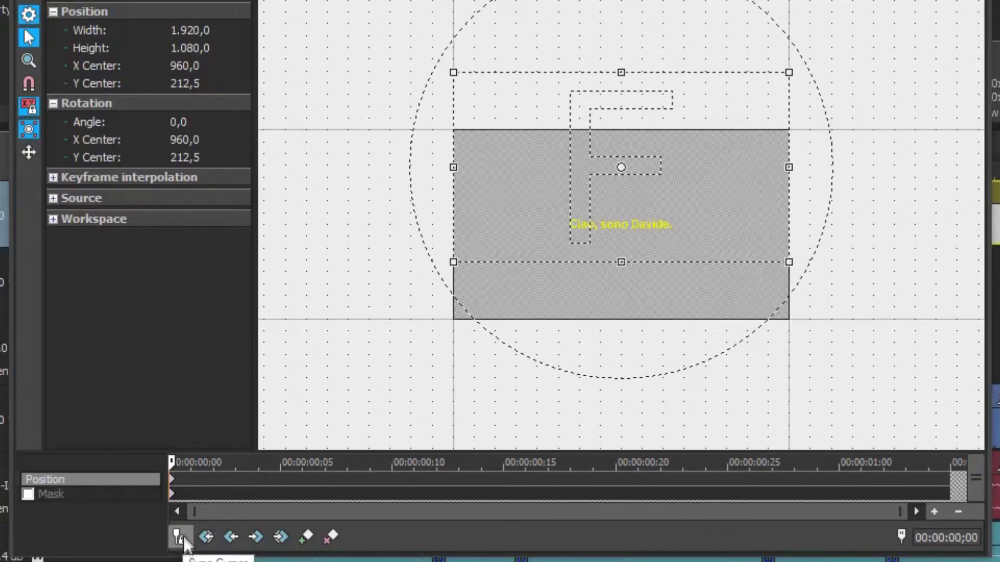
Shift the text slightly higher with a Pan/Crop keyframe at 00:00:00;27, and check the movement at several points of the event
{"action": "left_click", "coordinate": [180, 538]}
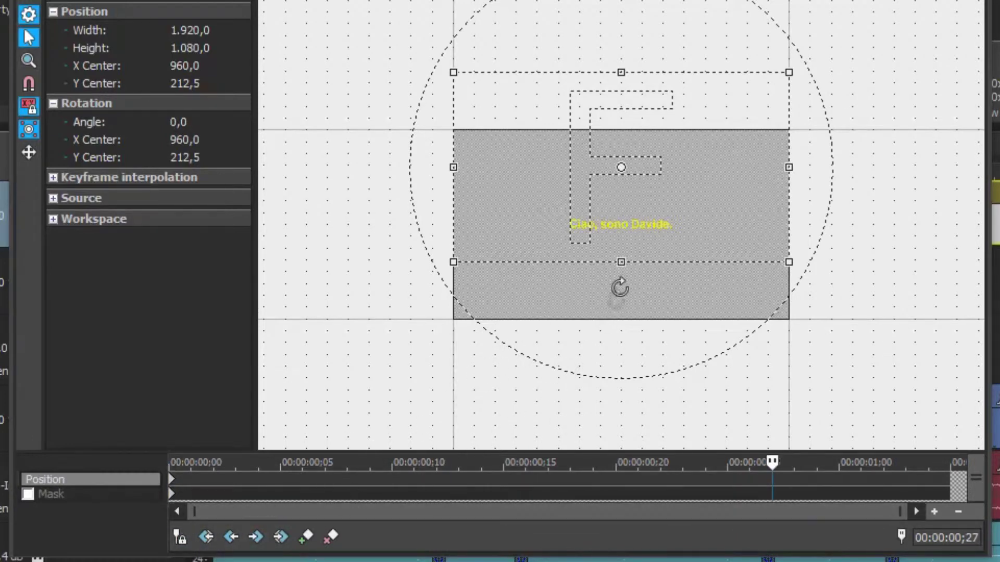
{"action": "left_click_drag", "start_coordinate": [550, 221], "coordinate": [578, 225]}
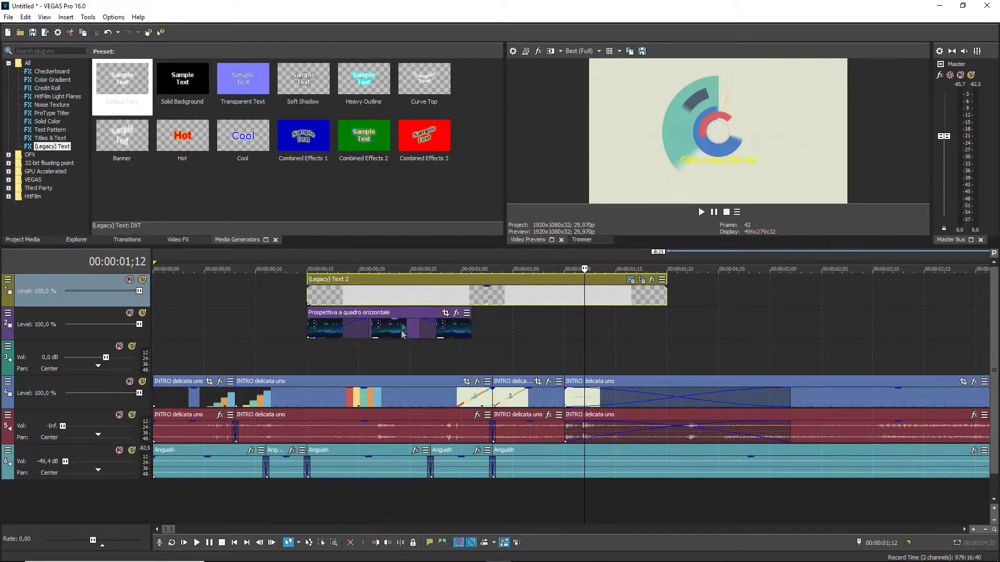
{"action": "left_click", "coordinate": [338, 295]}
{"action": "left_click", "coordinate": [445, 295]}
{"action": "left_click", "coordinate": [495, 299]}
{"action": "left_click", "coordinate": [533, 295]}
{"action": "left_click", "coordinate": [390, 299]}
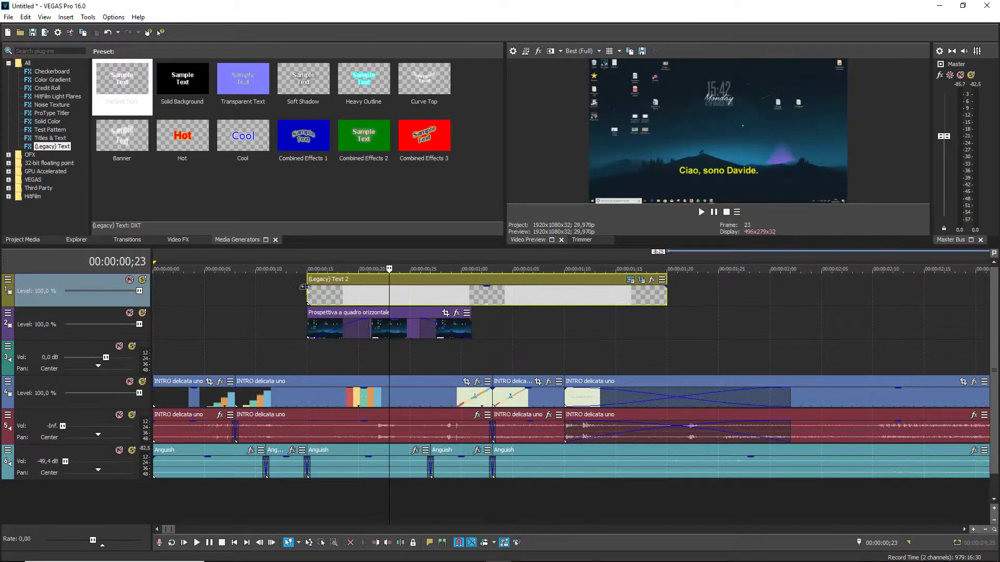
Give the text event a fade-in ending at about 00:00:01;07 and a fade-out starting at about 00:00:01;11
{"action": "left_click_drag", "start_coordinate": [308, 286], "coordinate": [533, 286]}
{"action": "left_click_drag", "start_coordinate": [669, 285], "coordinate": [574, 287]}
{"action": "left_click", "coordinate": [554, 295]}
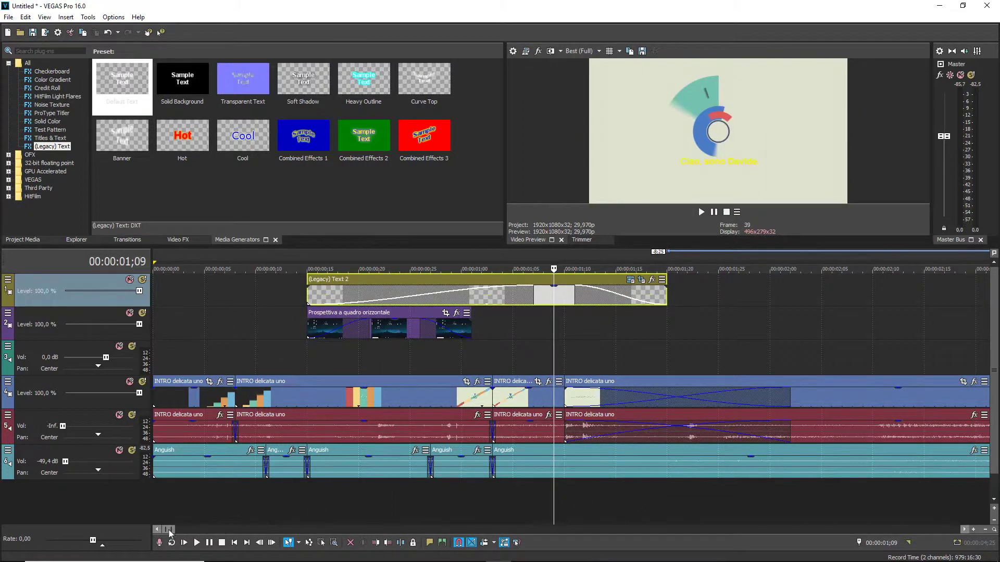
{"action": "scroll", "coordinate": [387, 392], "scroll_direction": "down", "scroll_amount": 5}
{"action": "scroll", "coordinate": [388, 392], "scroll_direction": "down", "scroll_amount": 2}
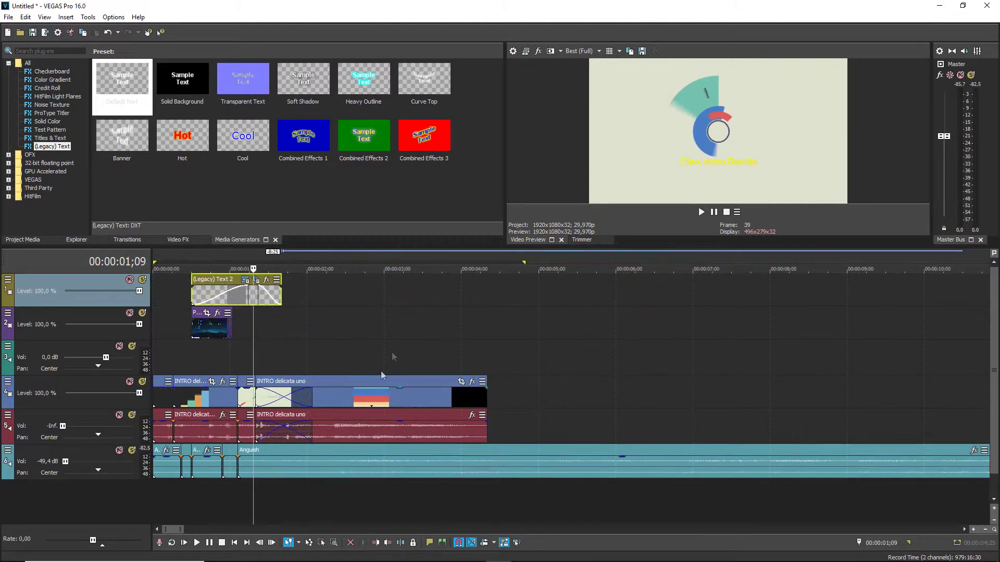
Split the Anguish music event at the video's end, 00:00:04;10, and delete the part beyond it
{"action": "left_click", "coordinate": [476, 323]}
{"action": "left_click", "coordinate": [489, 451]}
{"action": "left_click", "coordinate": [489, 451]}
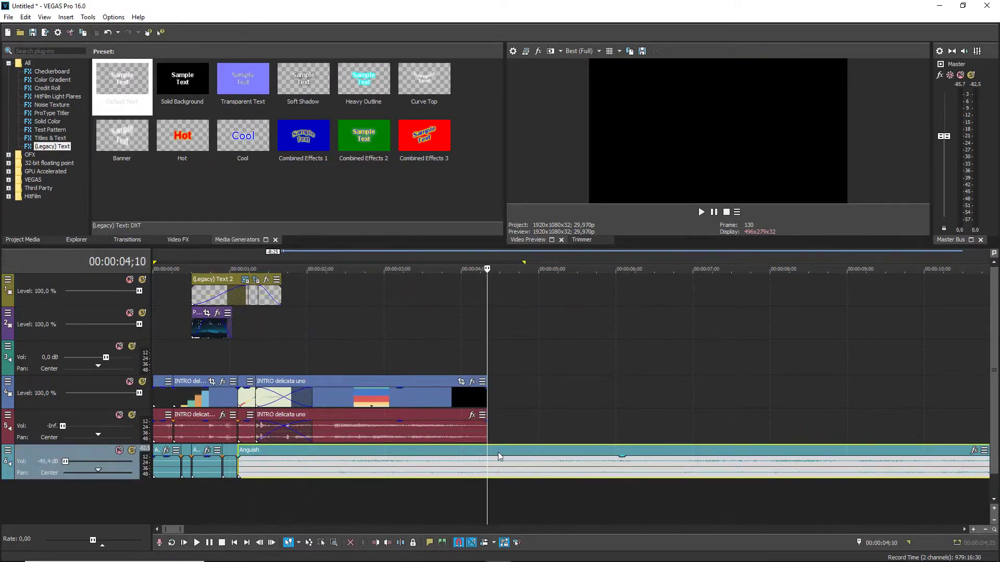
{"action": "key", "text": "s"}
{"action": "left_click", "coordinate": [535, 466]}
{"action": "key", "text": "Delete"}
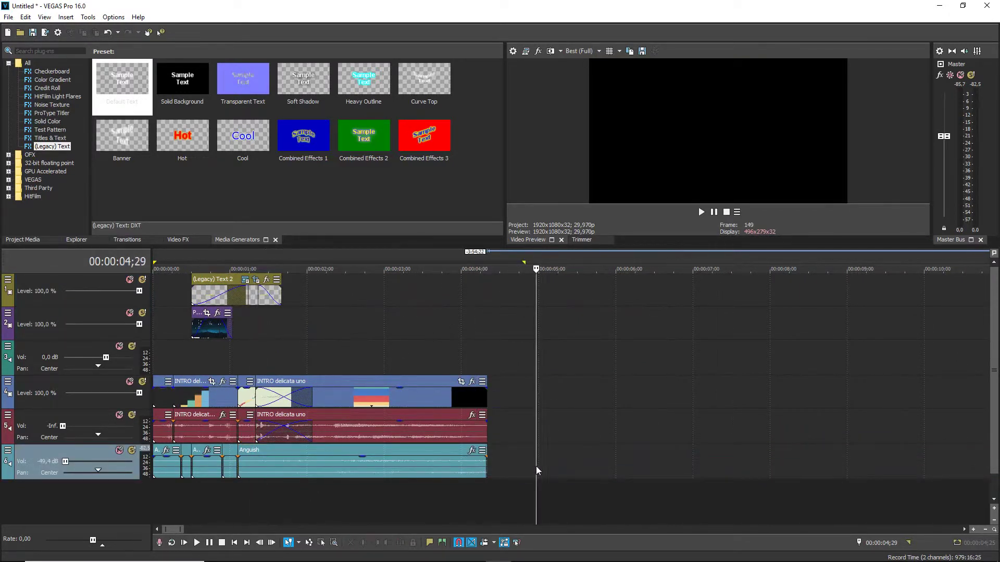
Set the loop region to span the whole edited clip, from 00:00:00;00 to 00:00:04;10
{"action": "left_click", "coordinate": [342, 339]}
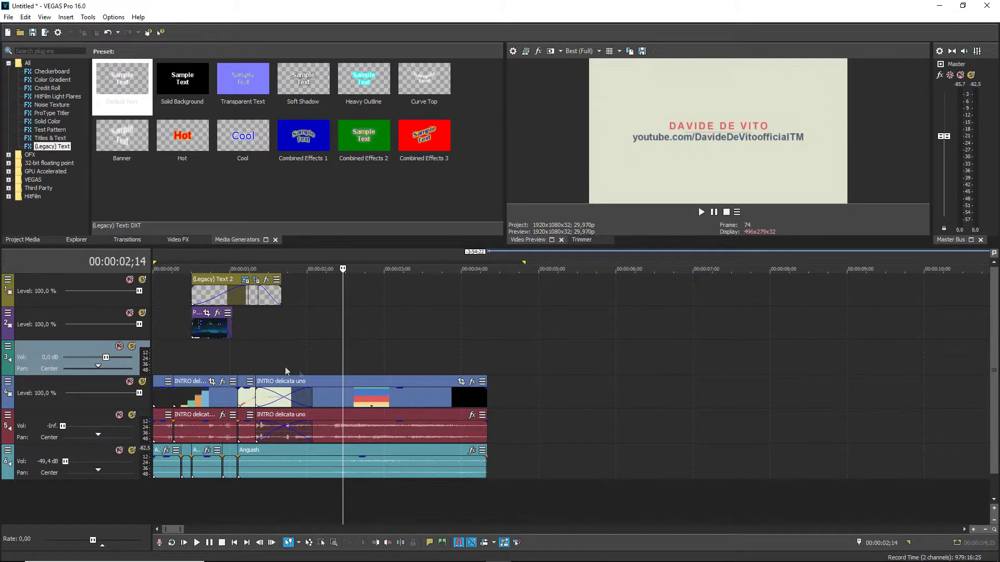
{"action": "double_click", "coordinate": [374, 356]}
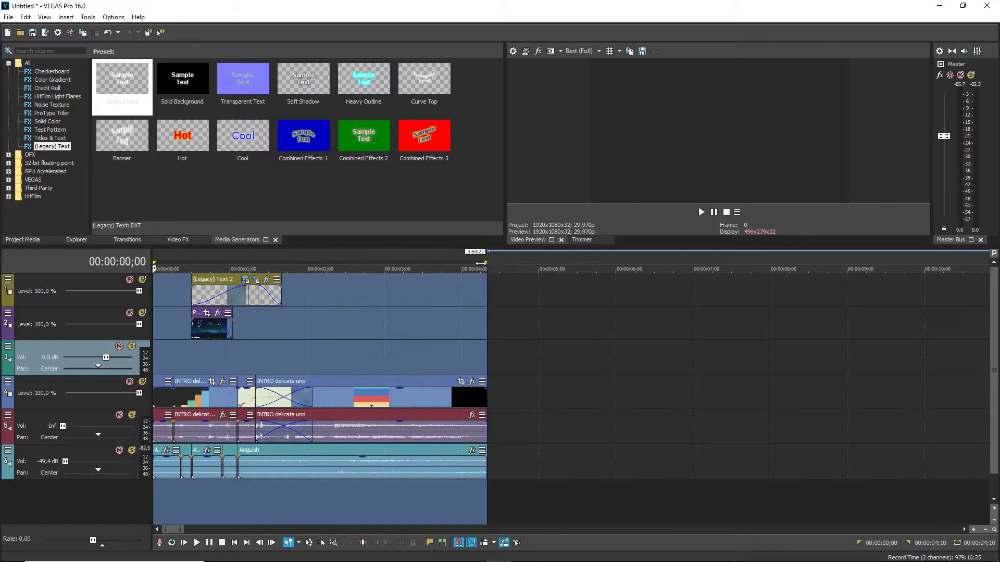
{"action": "mouse_move", "coordinate": [486, 260]}
{"action": "left_mouse_down"}
{"action": "mouse_move", "coordinate": [593, 260]}
{"action": "mouse_move", "coordinate": [489, 260]}
{"action": "left_mouse_up"}
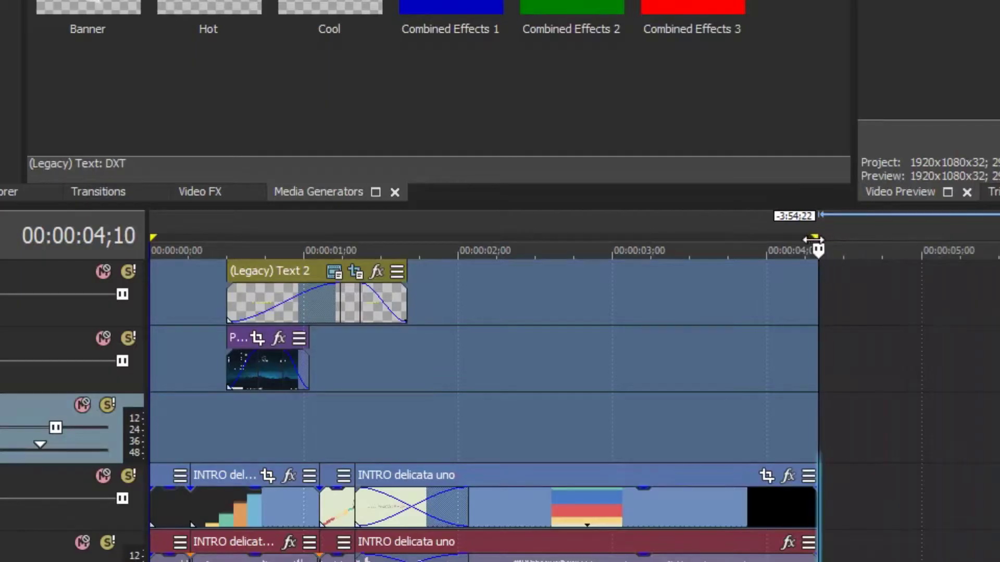
{"action": "mouse_move", "coordinate": [152, 235]}
{"action": "left_mouse_down"}
{"action": "mouse_move", "coordinate": [192, 236]}
{"action": "mouse_move", "coordinate": [154, 235]}
{"action": "left_mouse_up"}
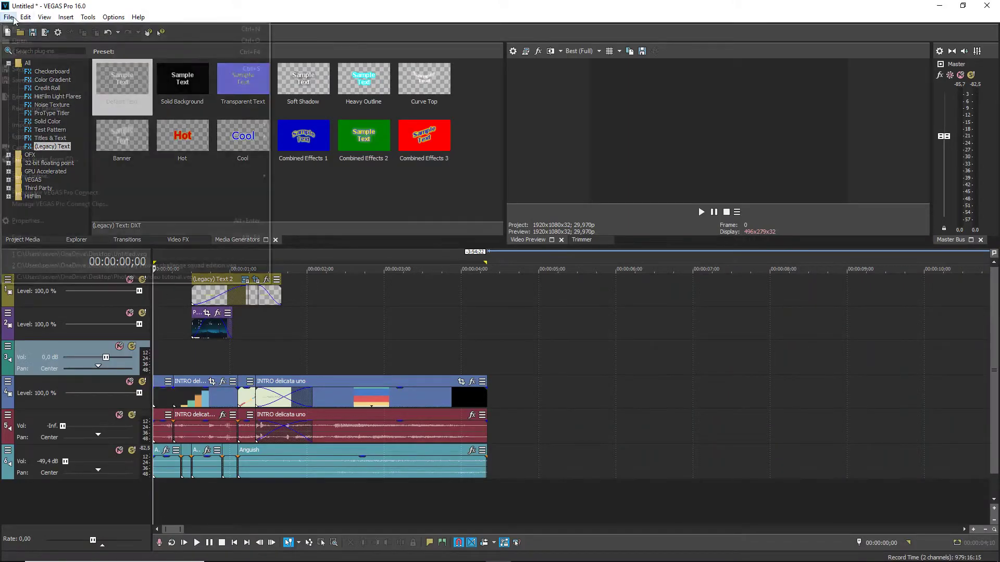
Open Render As and choose the Sony AVC/MVC template Internet 1920x1080-30p, comparing it with Internet 1280x720-30p
{"action": "left_click", "coordinate": [9, 17]}
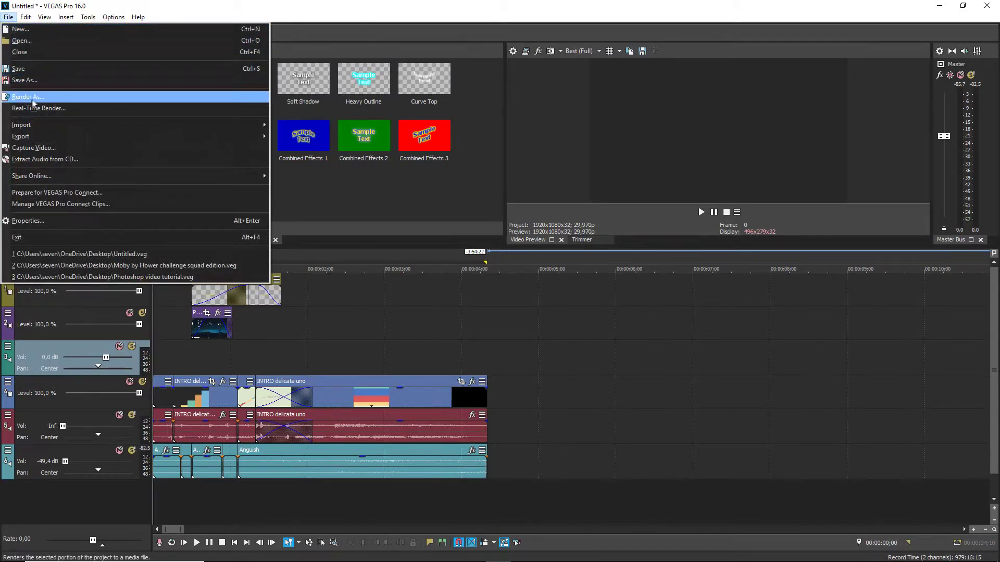
{"action": "left_click", "coordinate": [45, 97]}
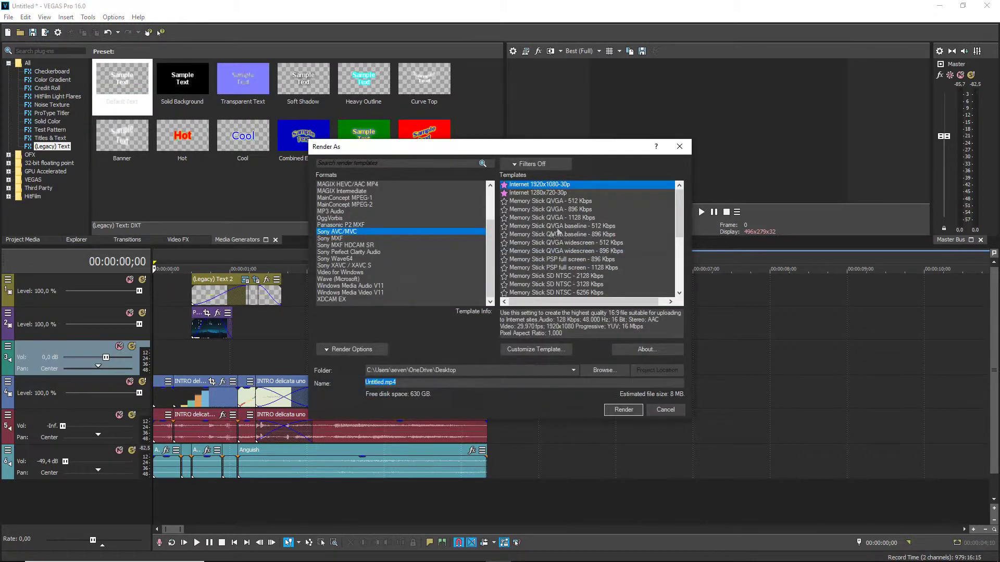
{"action": "left_click_drag", "start_coordinate": [489, 229], "coordinate": [492, 204]}
{"action": "scroll", "coordinate": [492, 204], "scroll_direction": "down", "scroll_amount": 2}
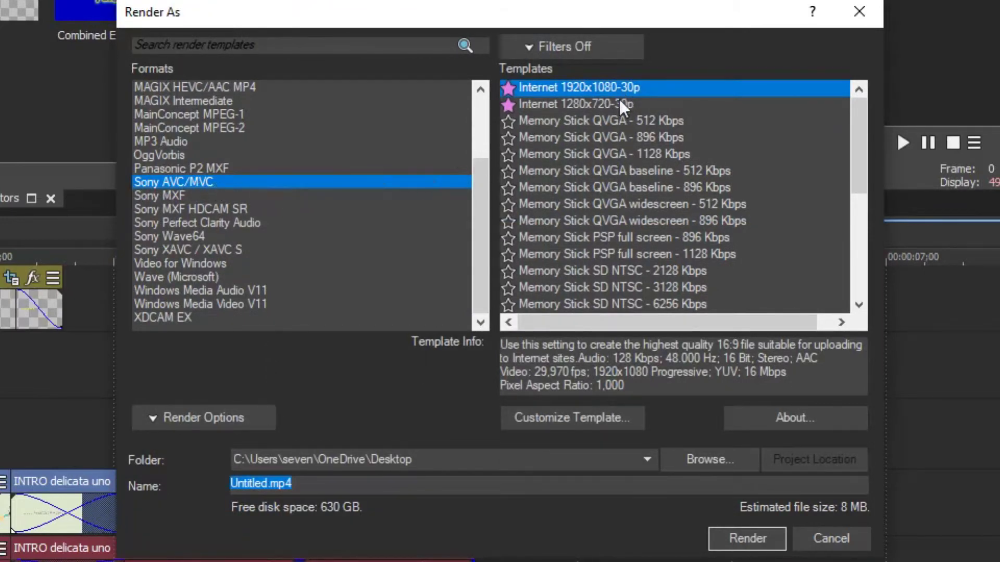
{"action": "left_click", "coordinate": [581, 105]}
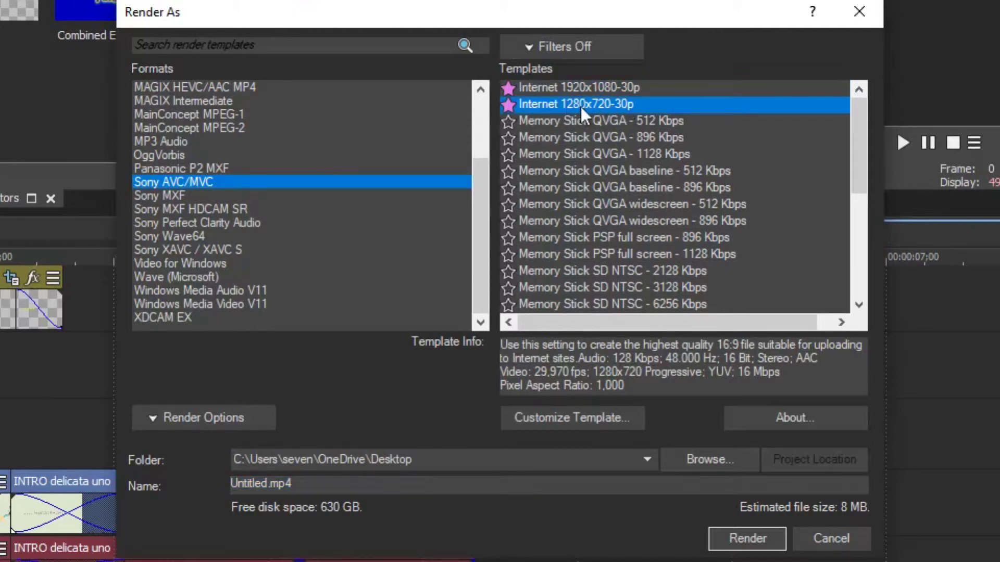
{"action": "left_click", "coordinate": [551, 87]}
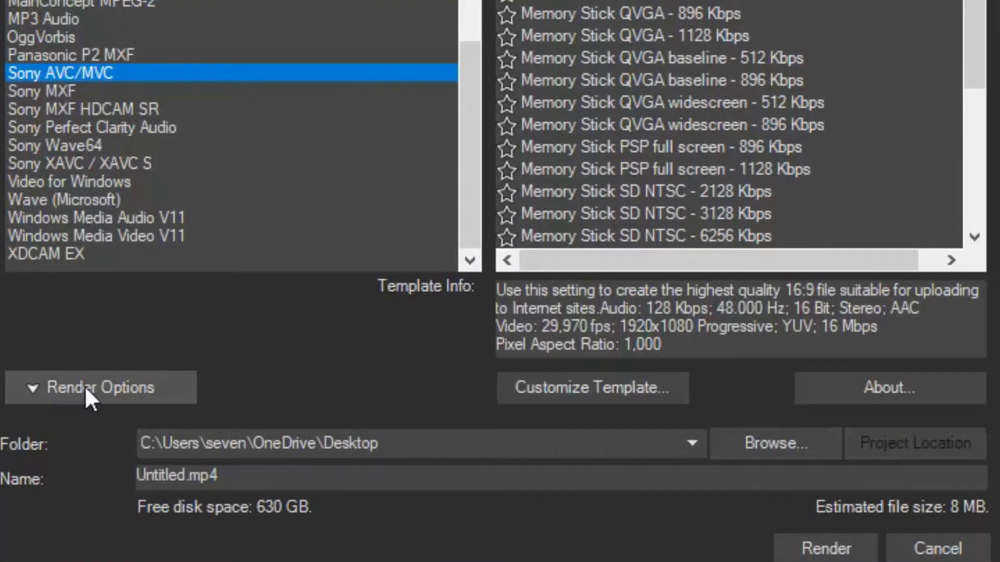
Check the Render loop region only option and start rendering Untitled.mp4 to the Desktop folder
{"action": "left_click", "coordinate": [35, 390]}
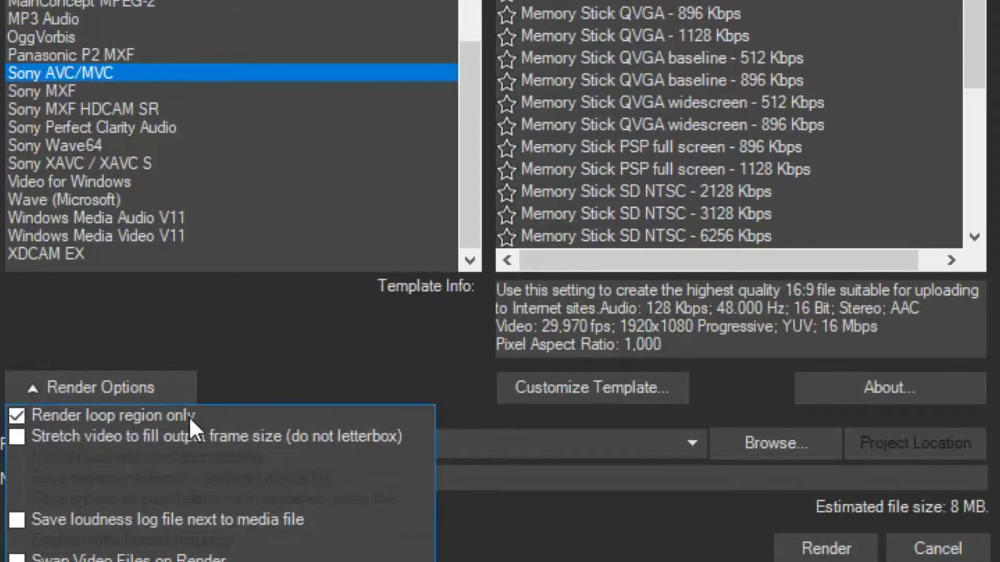
{"action": "left_click", "coordinate": [259, 364]}
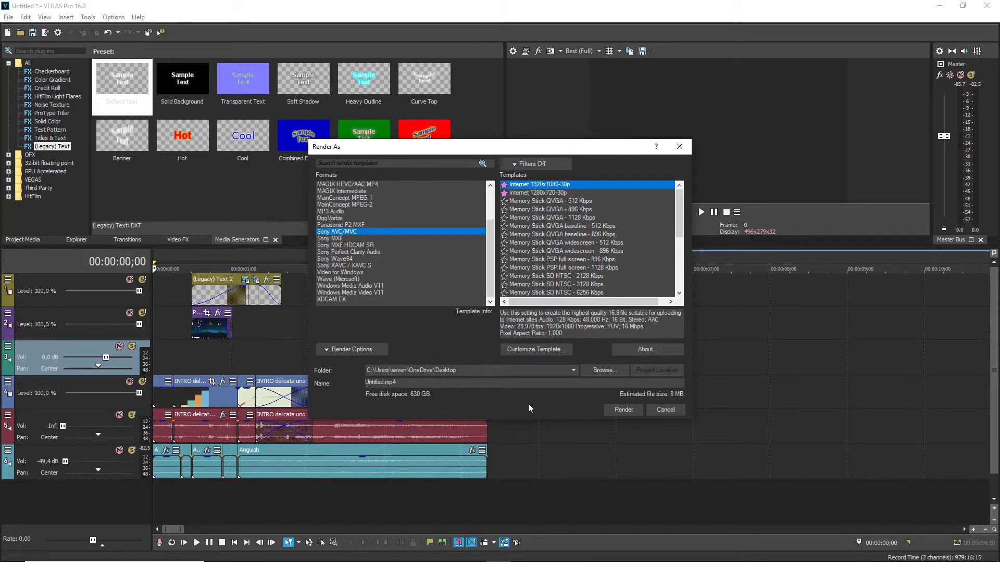
{"action": "left_click", "coordinate": [623, 410]}
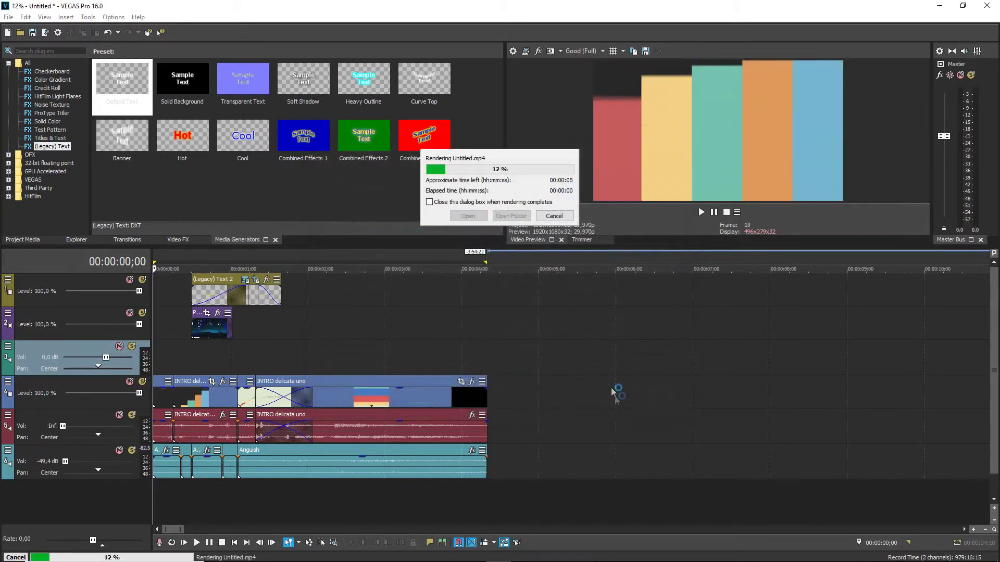